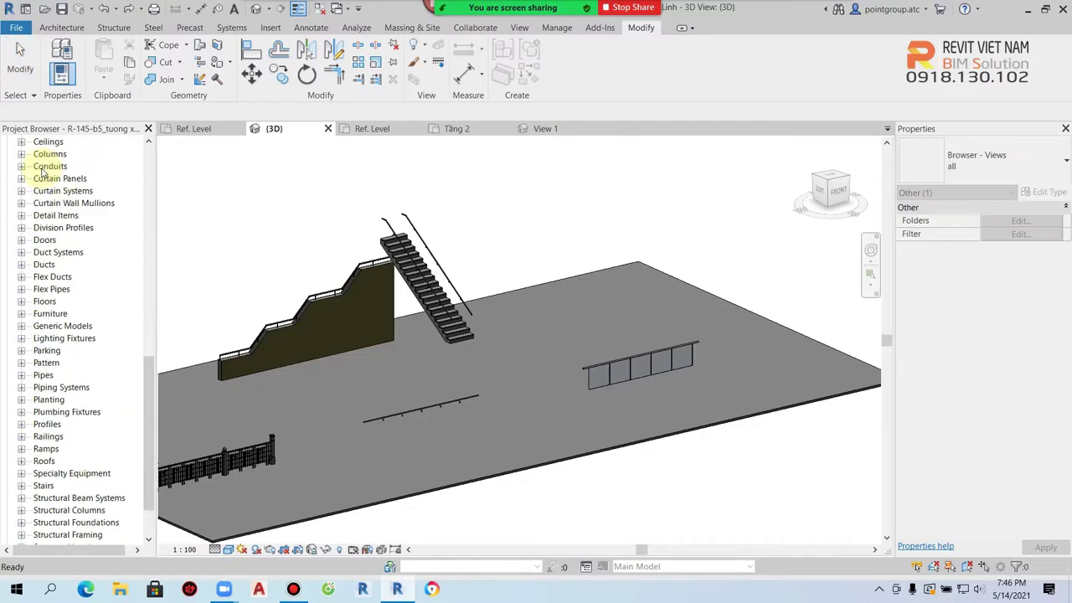
Open the Tầng 1 floor plan
scroll(42, 170, "up", 5)
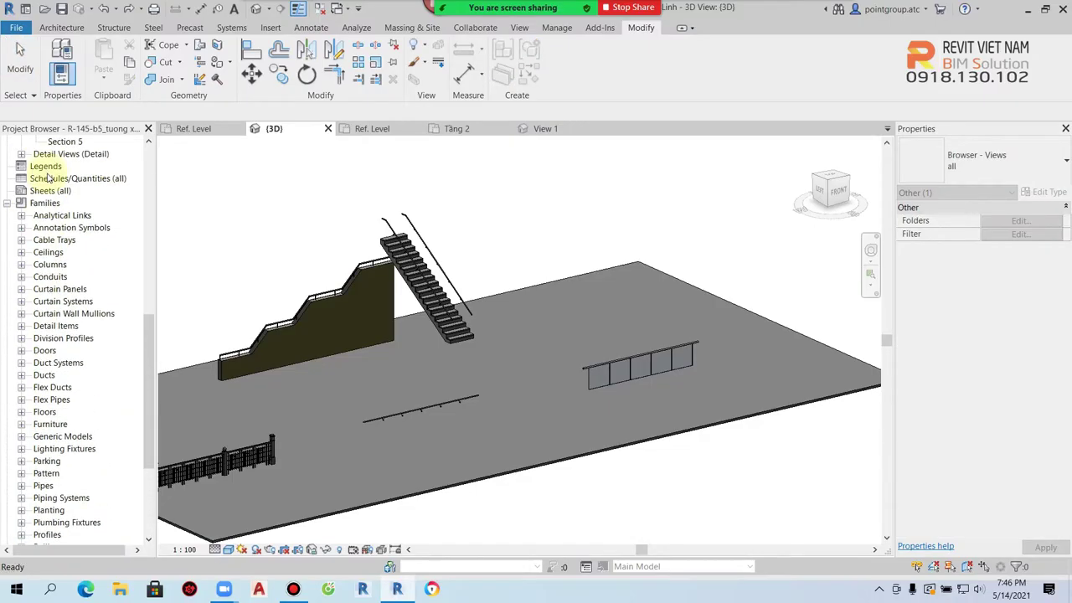
left_click_drag(148, 318, 148, 159)
scroll(42, 463, "down", 3)
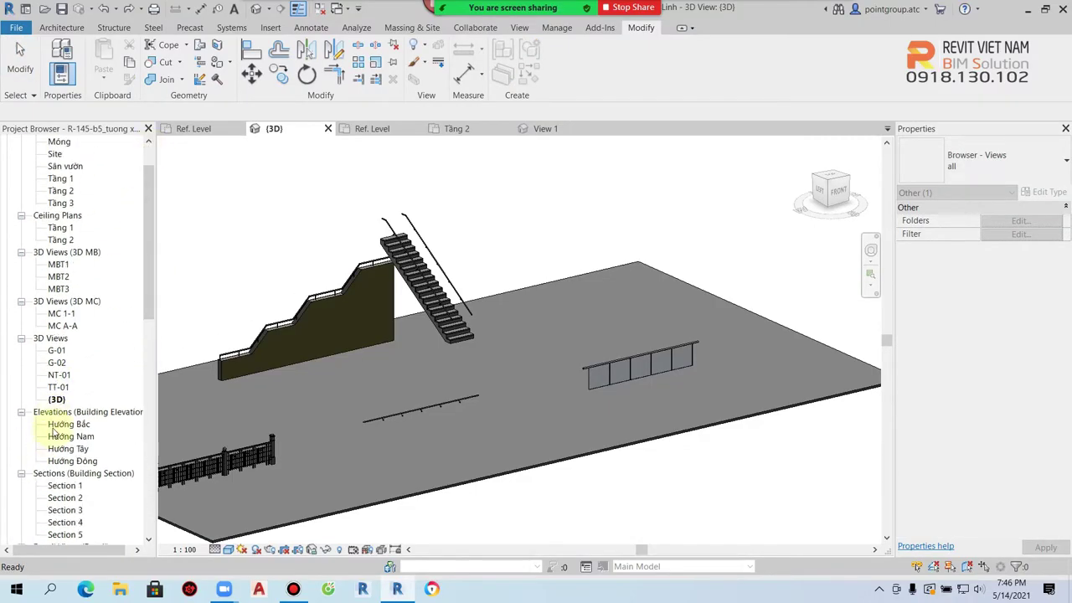
scroll(44, 453, "down", 1)
scroll(7, 486, "up", 1)
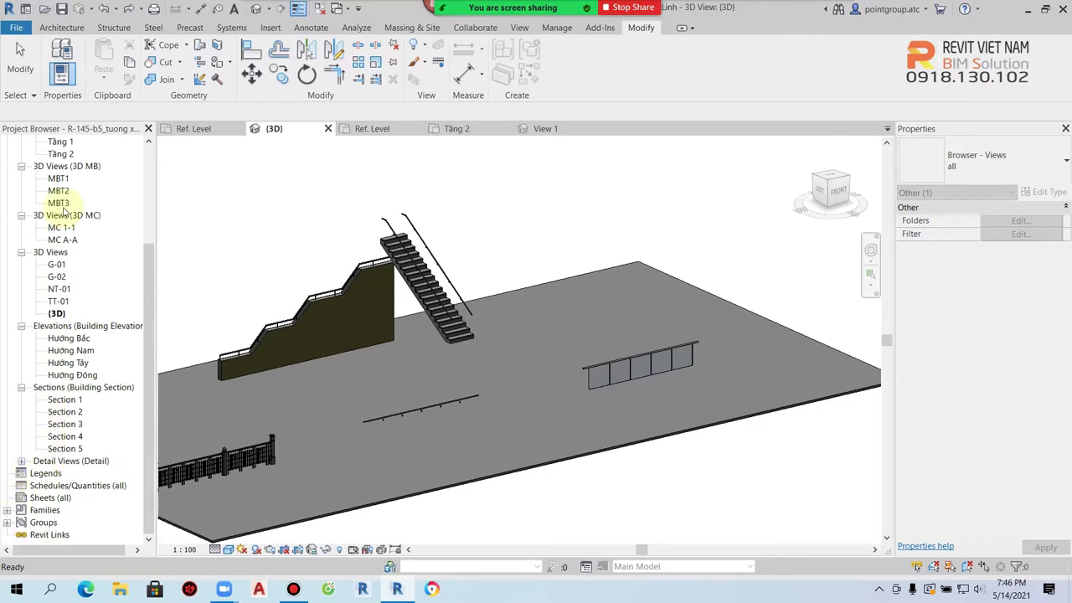
scroll(65, 209, "up", 2)
scroll(75, 239, "up", 1)
left_click(60, 227)
scroll(431, 341, "up", 2)
scroll(359, 232, "up", 2)
scroll(444, 368, "up", 2)
scroll(444, 369, "down", 2)
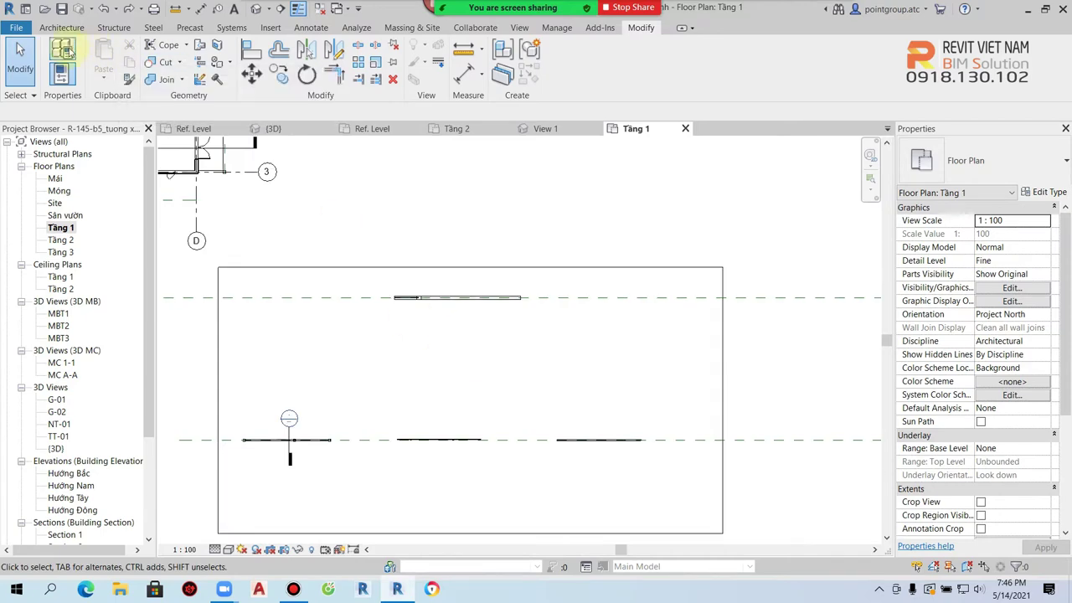
Start a railing Sketch Path using the 900mm railing type
left_click(17, 27)
left_click(67, 27)
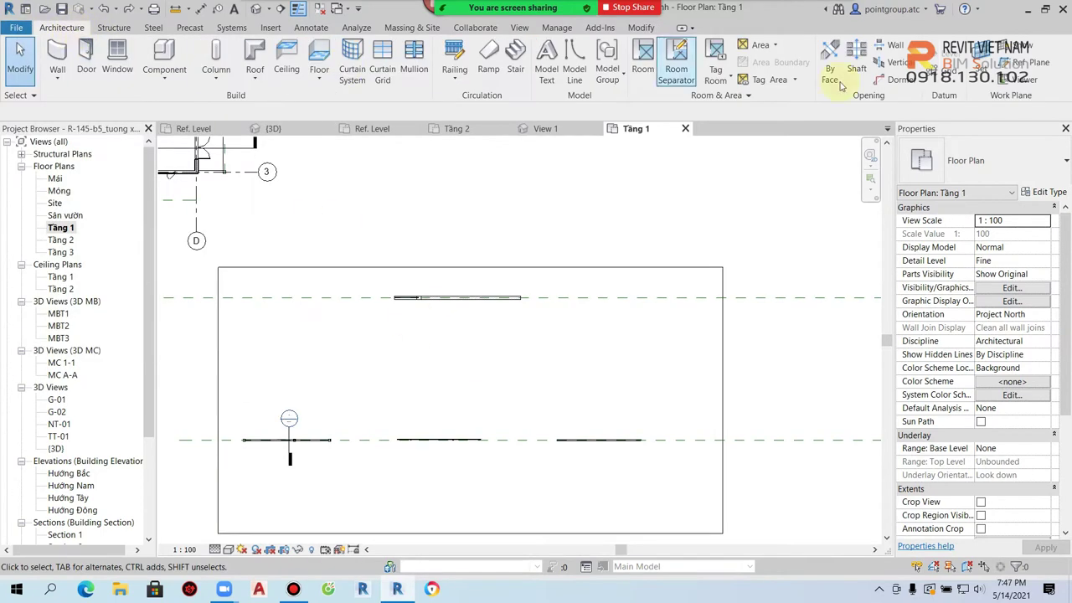
left_click(455, 77)
left_click(469, 101)
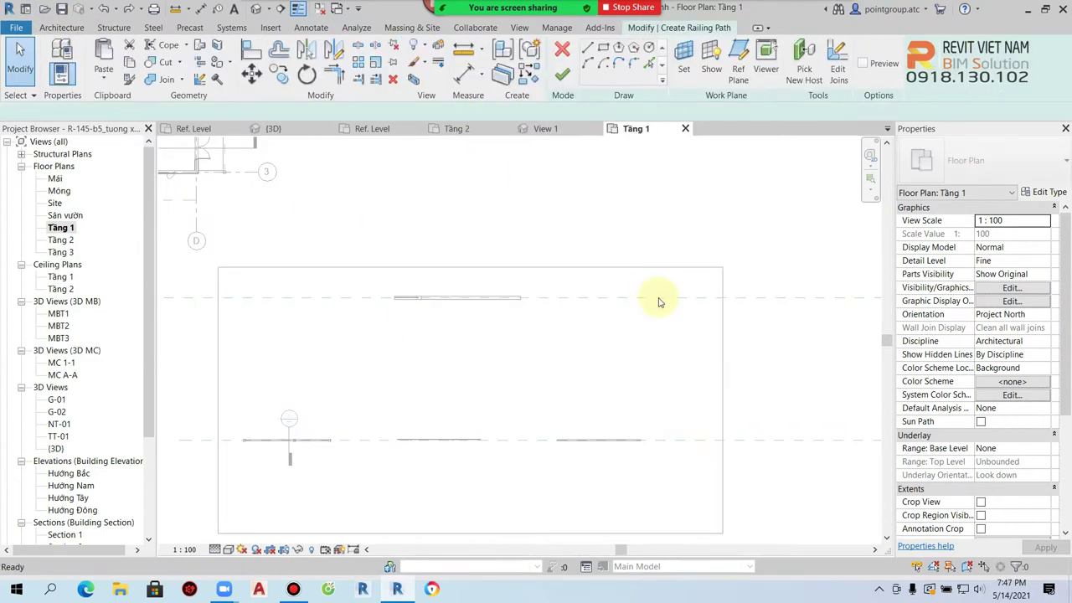
left_click(972, 164)
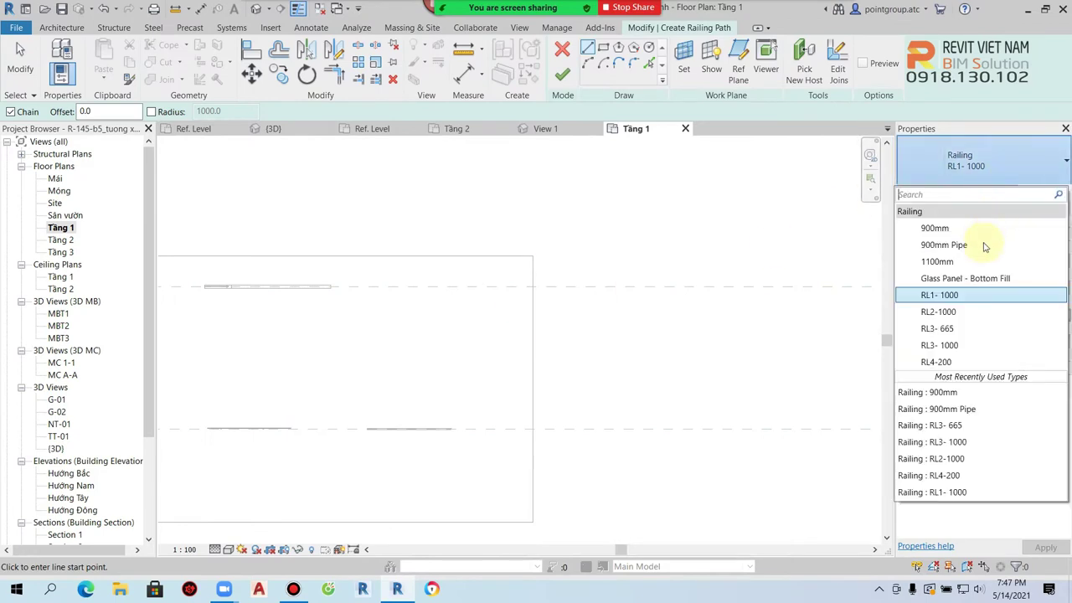
left_click(961, 235)
Duplicate the 900mm type as a new railing type named RL- CT
left_click(1044, 191)
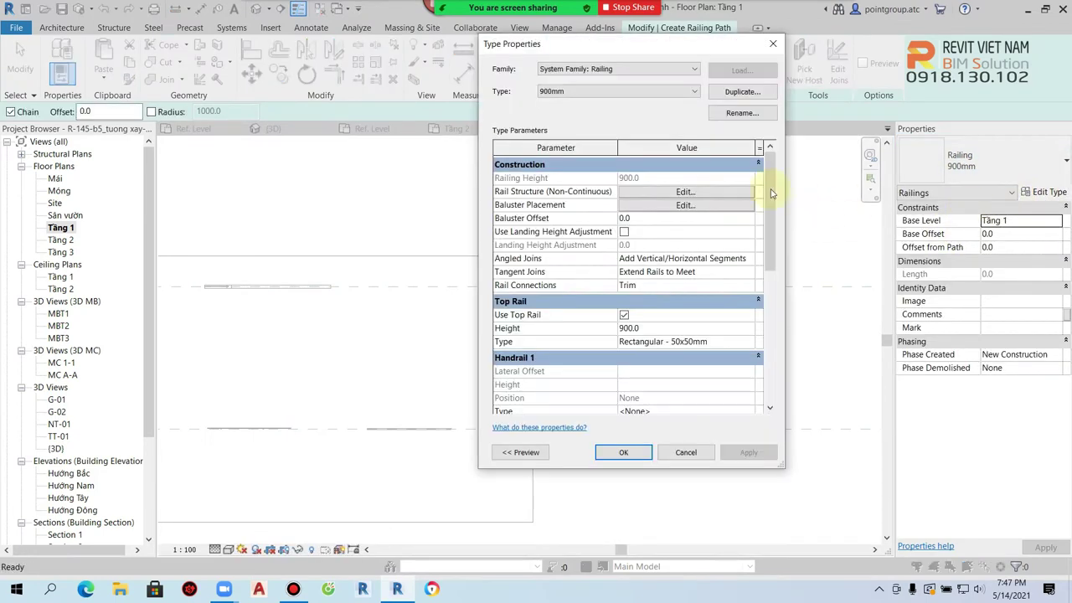
left_click(741, 94)
type("RL- CT")
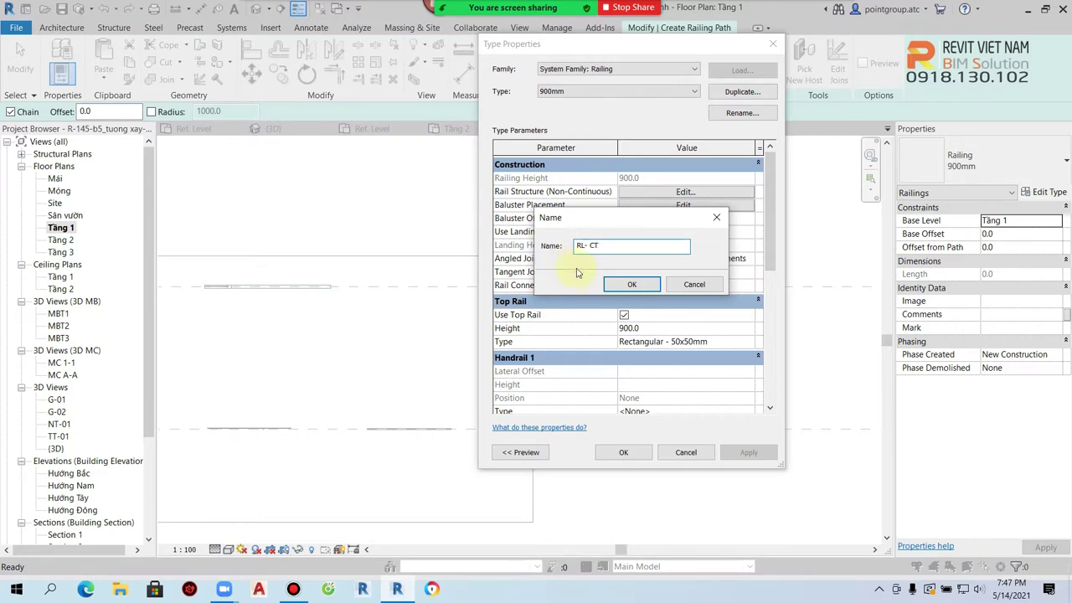
left_click(631, 284)
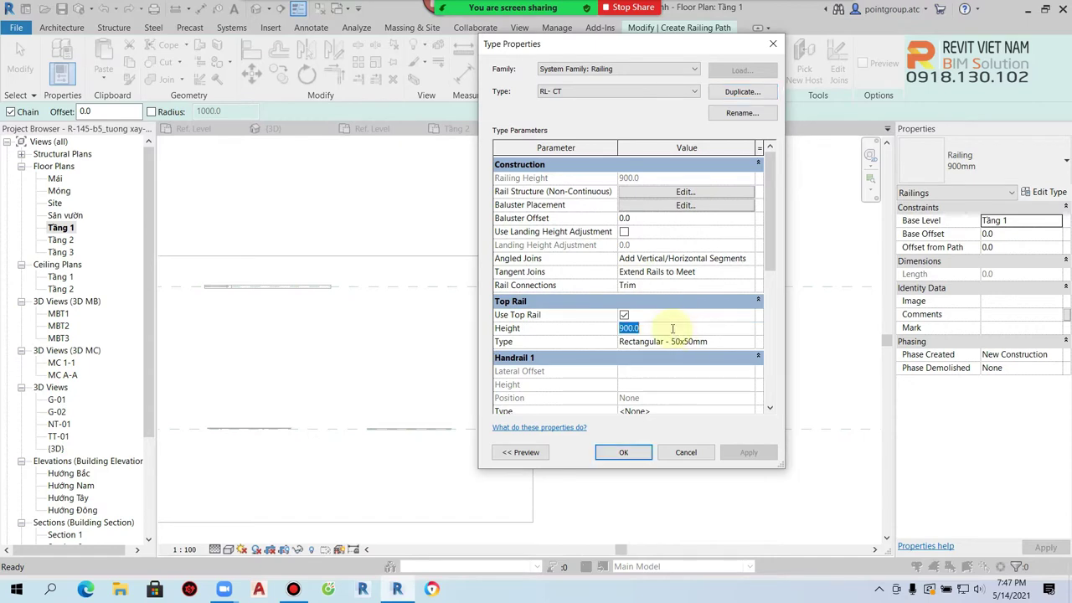
left_click(624, 454)
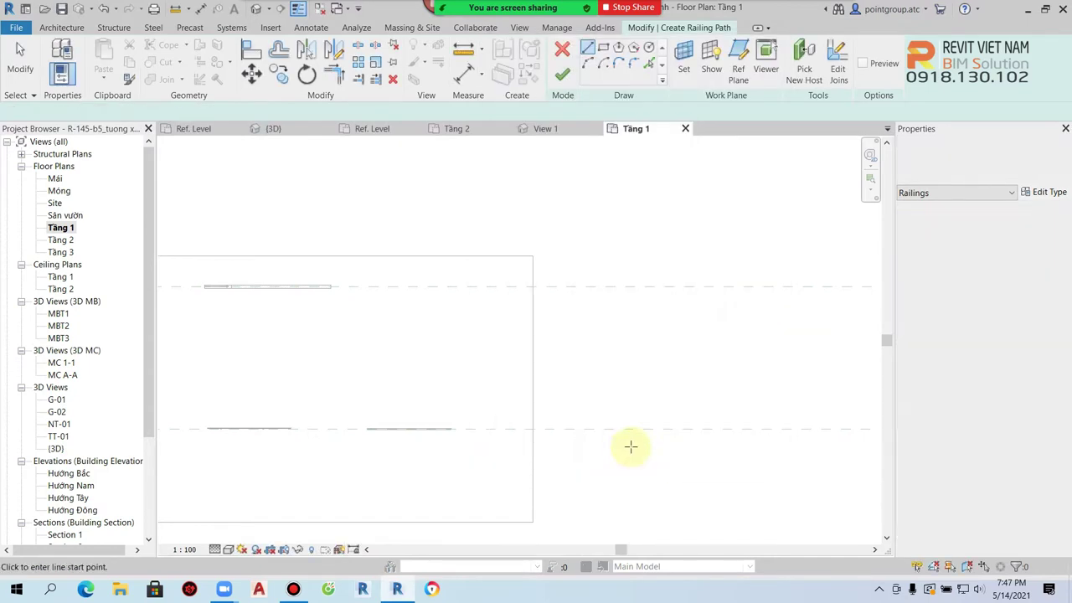
Sketch a semicircular Start-End-Radius arc path of radius 7100 and finish the railing
left_click(588, 63)
left_click(572, 429)
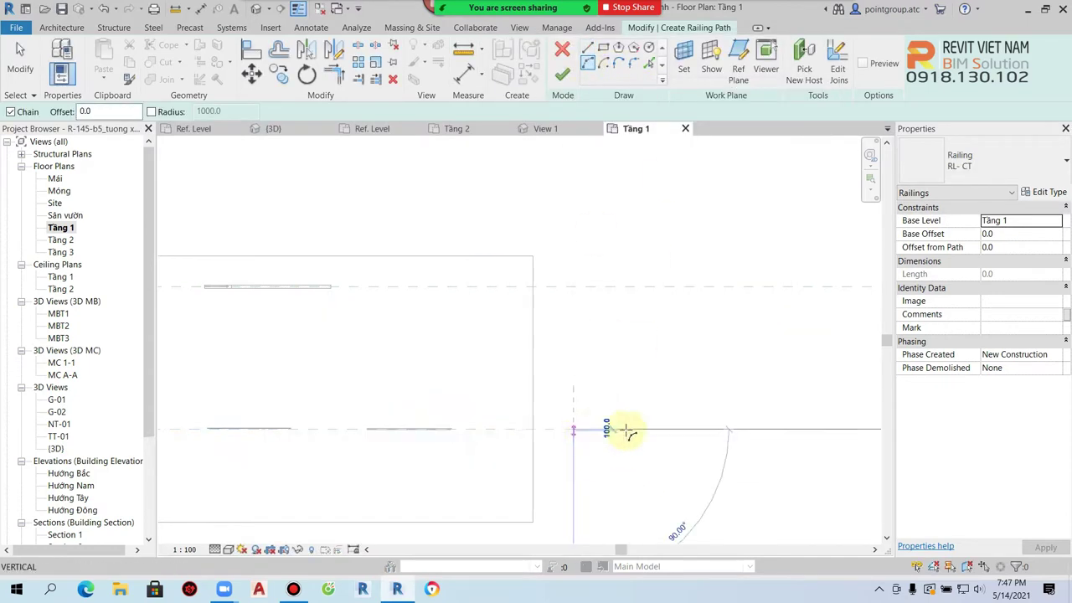
left_click(764, 427)
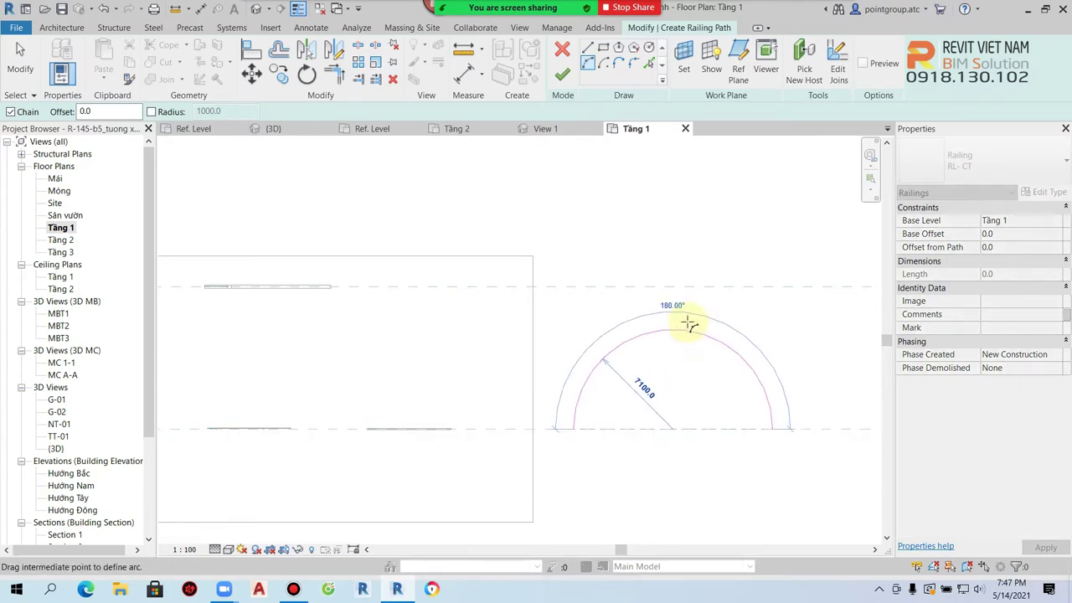
left_click(687, 322)
key("Escape")
key("Escape")
left_click(563, 75)
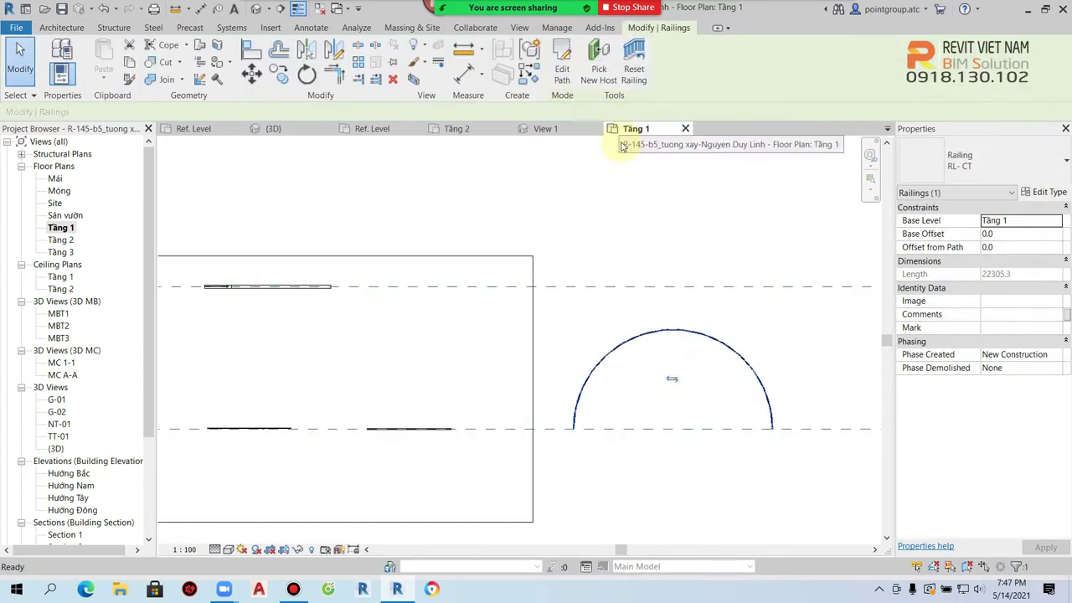
key("Escape")
View the new curved railing in the 3D view
left_click(256, 8)
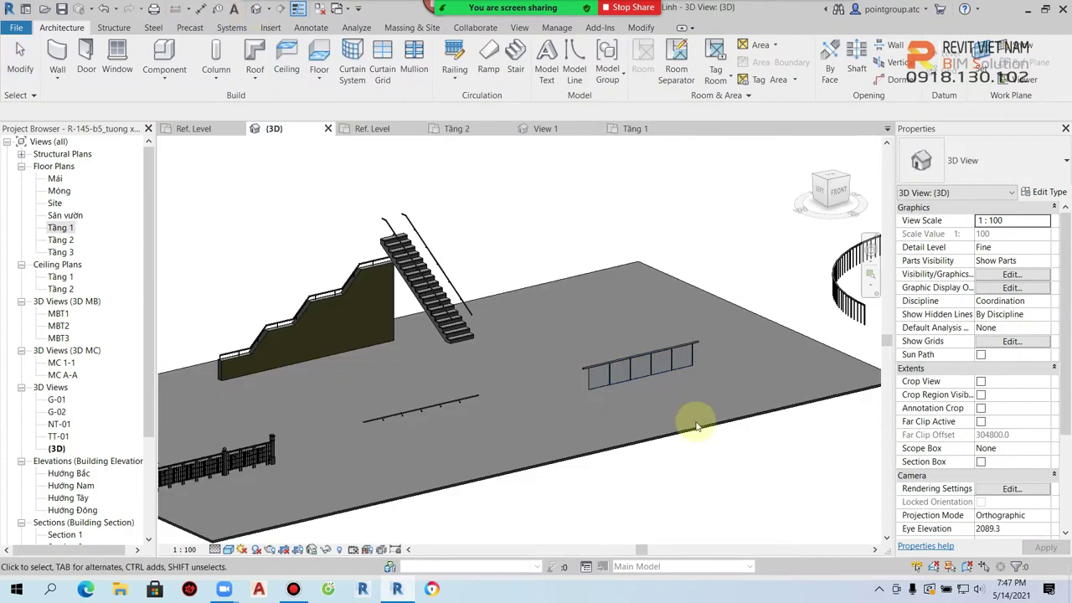
left_click(335, 246)
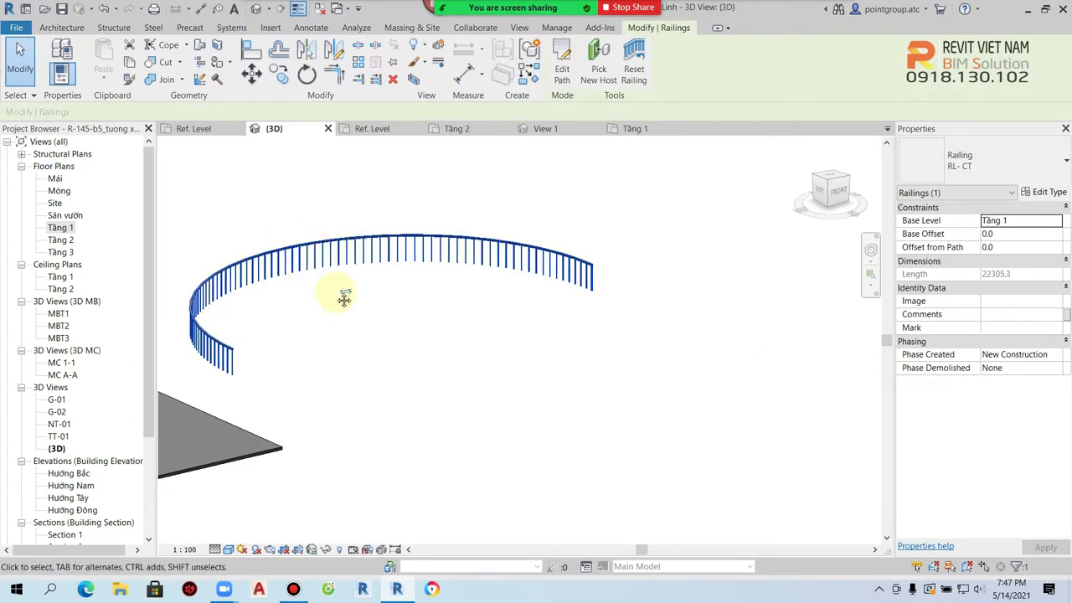
mouse_move(347, 298)
middle_mouse_down("shift")
mouse_move(565, 310)
mouse_move(478, 307)
middle_mouse_up("shift")
key("Escape")
scroll(712, 311, "up", 3)
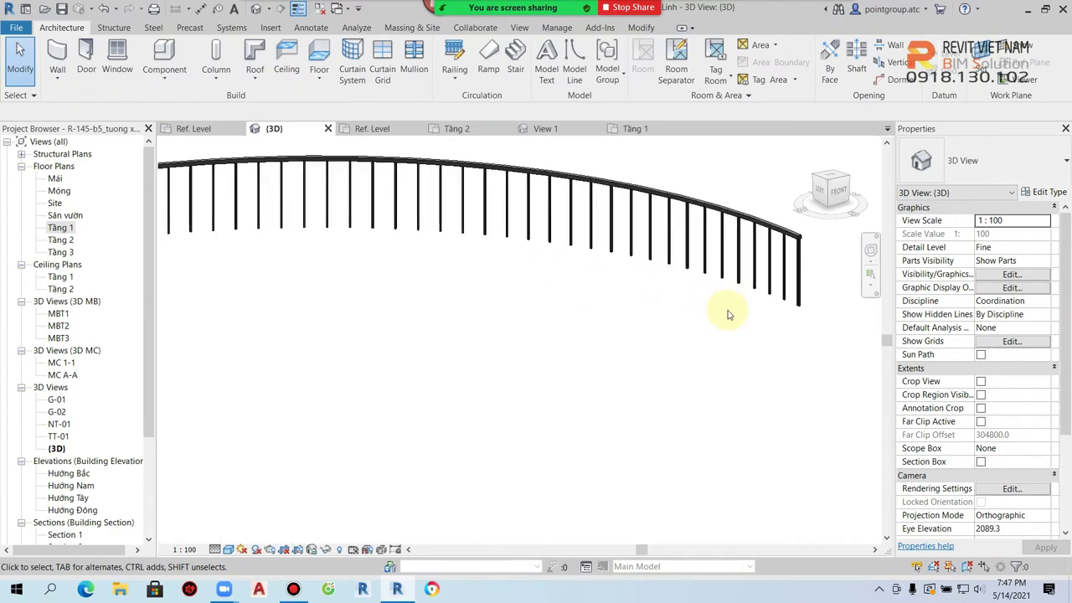
Insert a new rail at height 0.0 into the RL- CT rail structure
left_click(748, 270)
left_click(1051, 193)
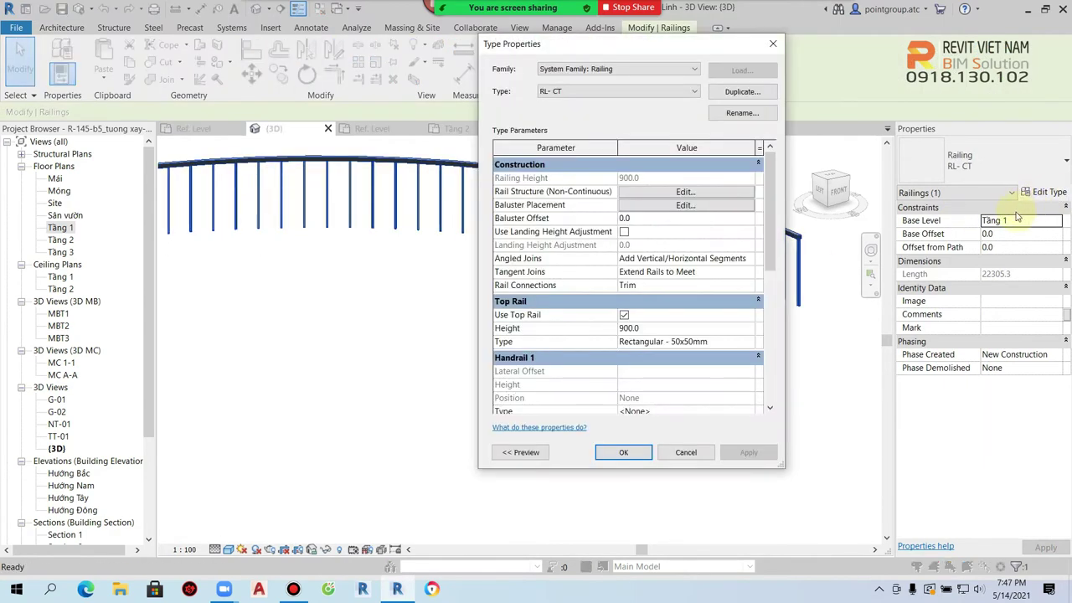
left_click(685, 192)
left_click(490, 297)
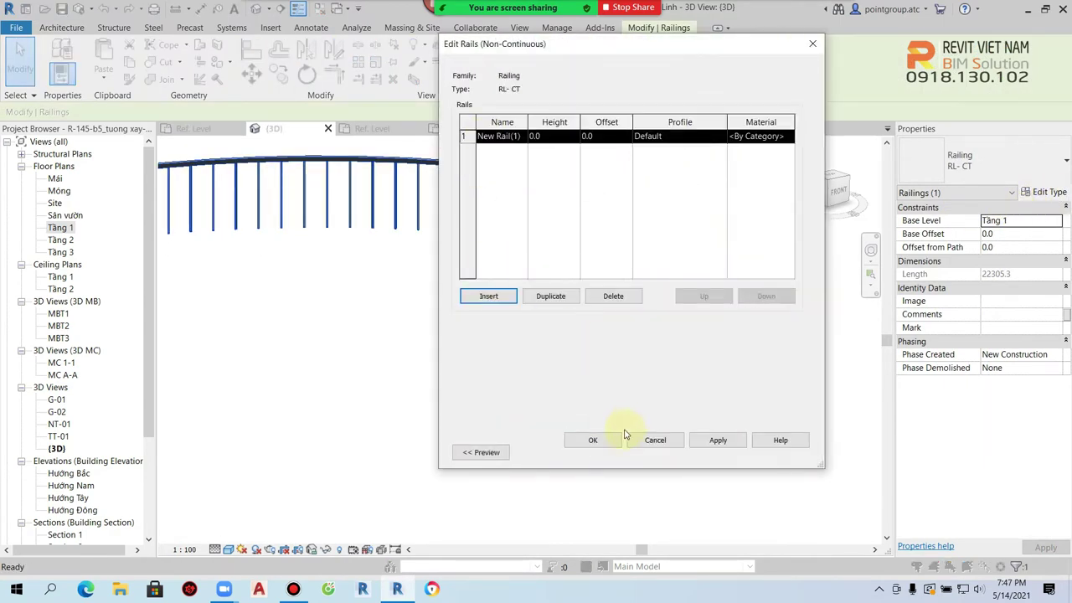
left_click(595, 439)
key("Return")
left_click(807, 447)
scroll(813, 299, "up", 2)
scroll(771, 328, "up", 3)
scroll(768, 329, "up", 2)
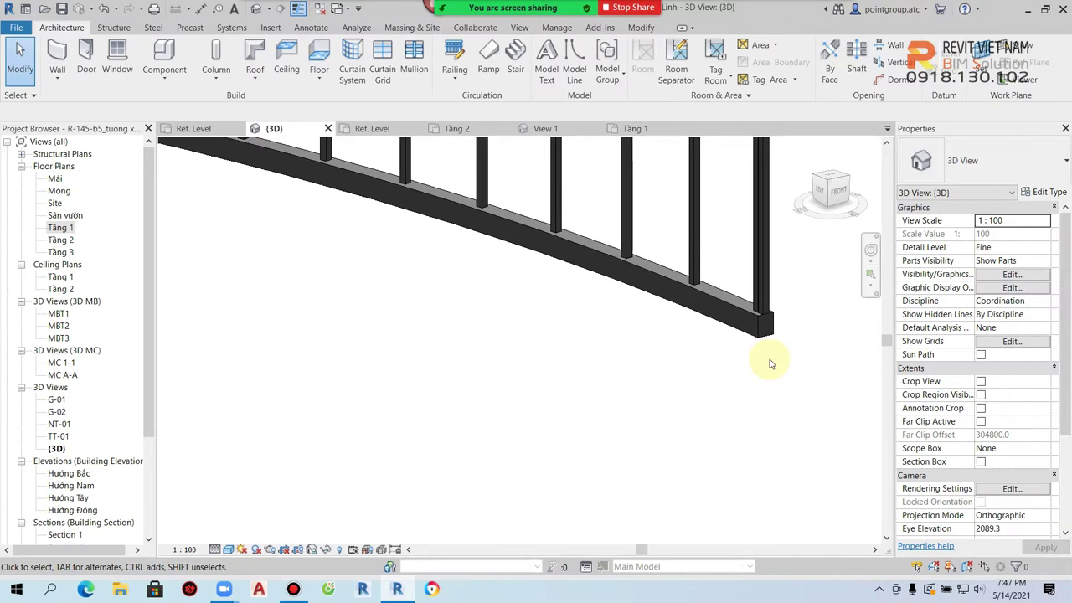
left_click(16, 27)
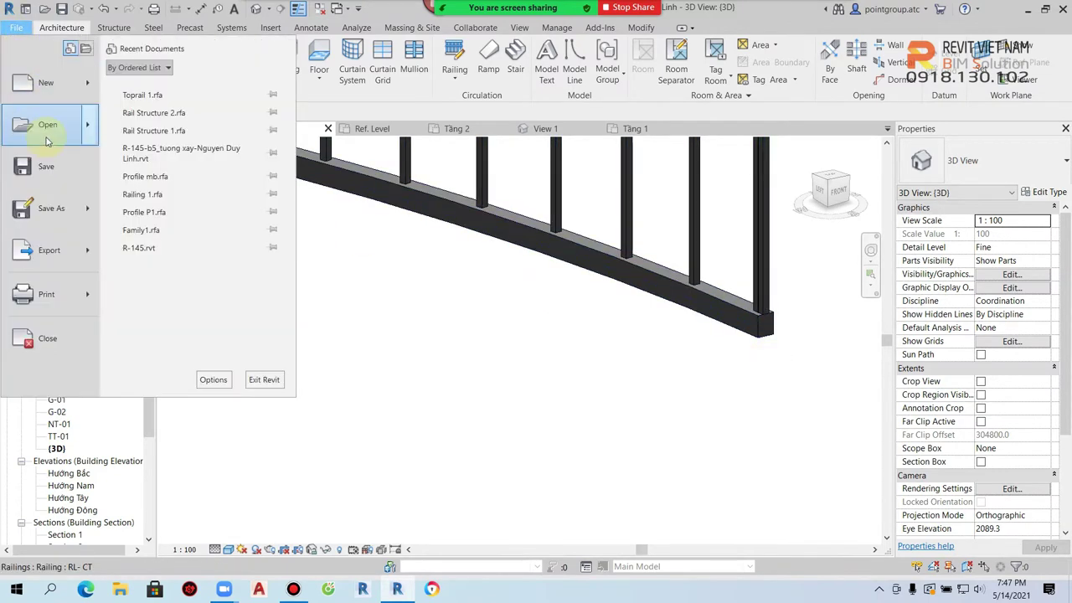
Create a new profile family from a template in the English templates folder
left_click(137, 110)
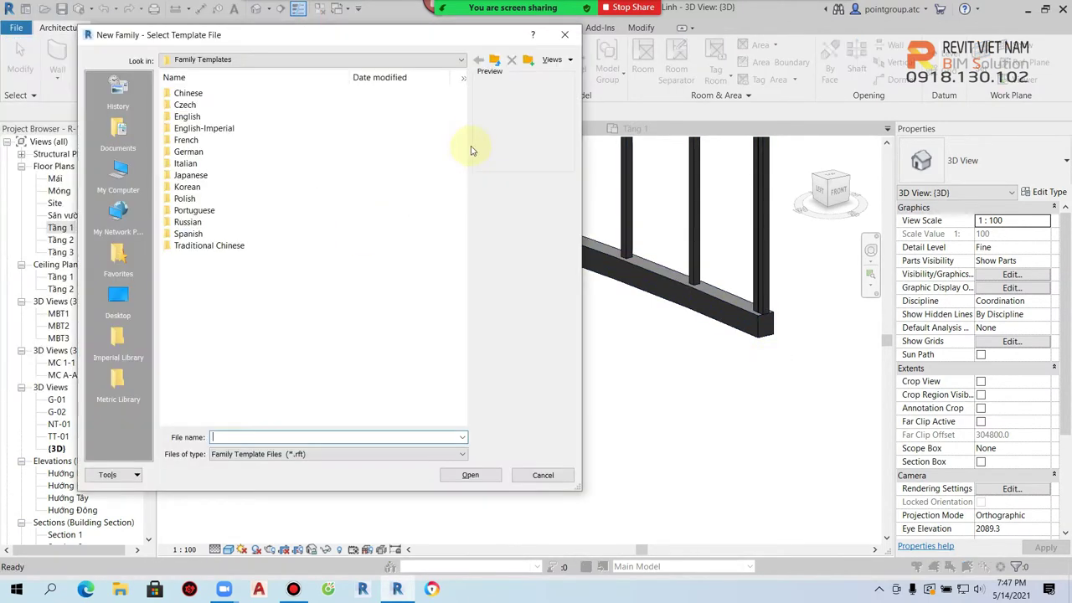
double_click(187, 117)
scroll(279, 119, "down", 5)
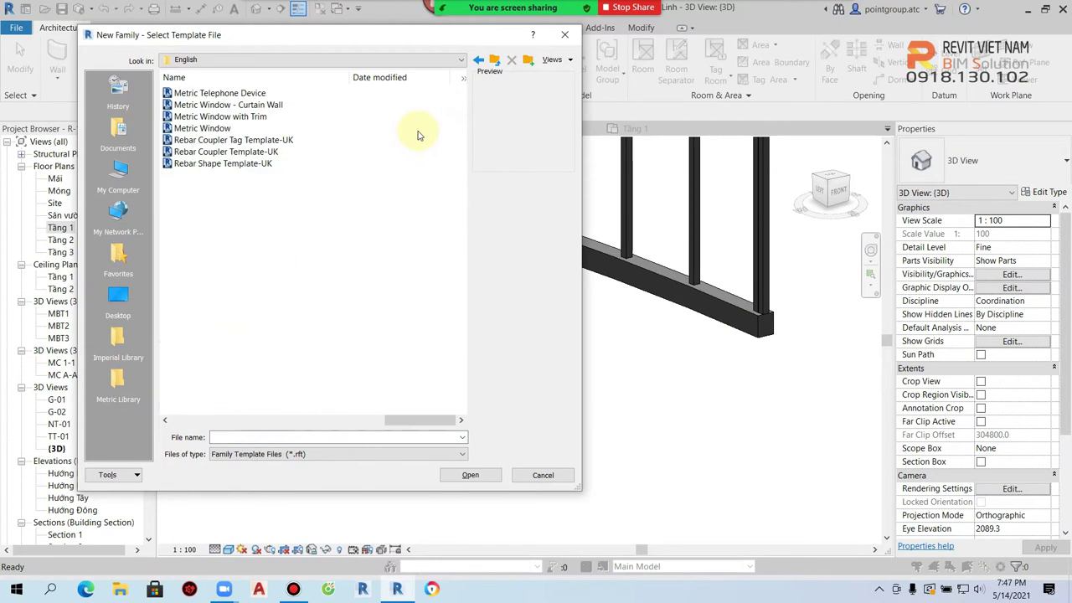
scroll(275, 112, "up", 2)
double_click(211, 105)
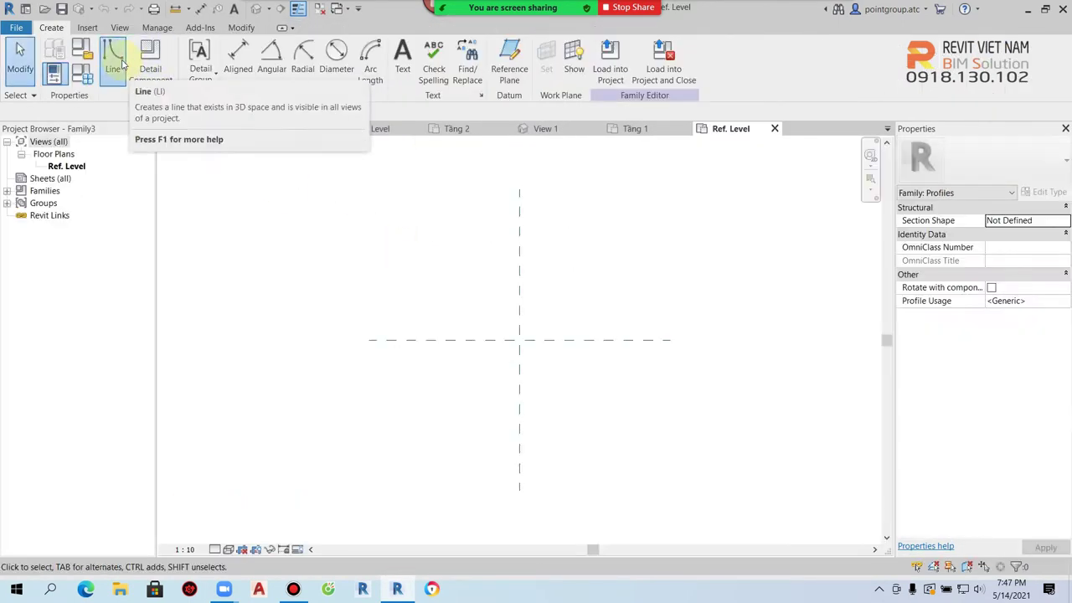
Draw half of the rectangular rail outline and mirror it across the vertical reference plane
left_click(111, 52)
left_click(573, 366)
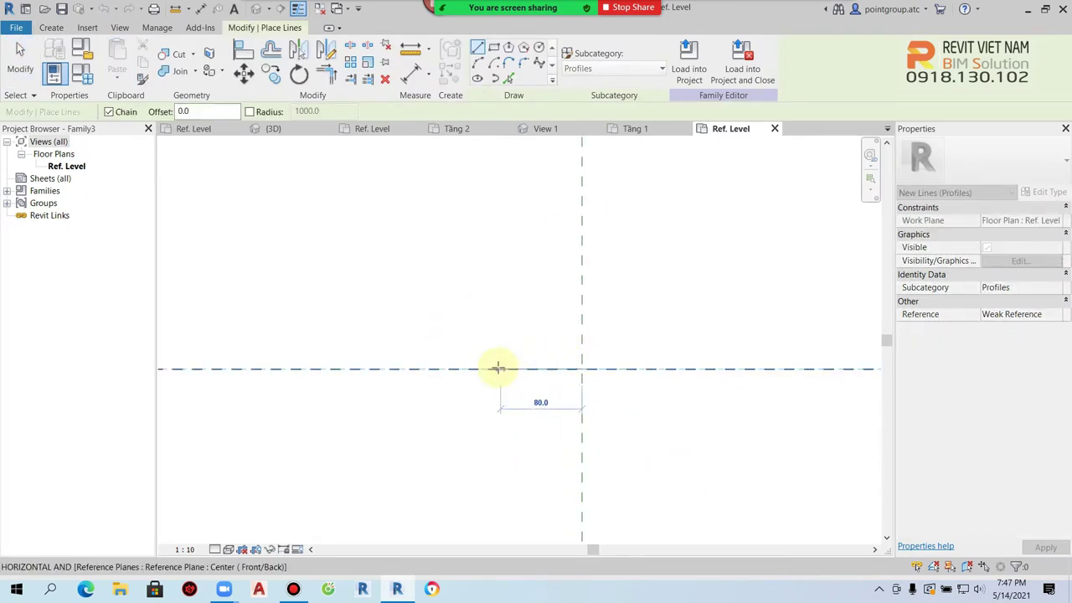
left_click(461, 367)
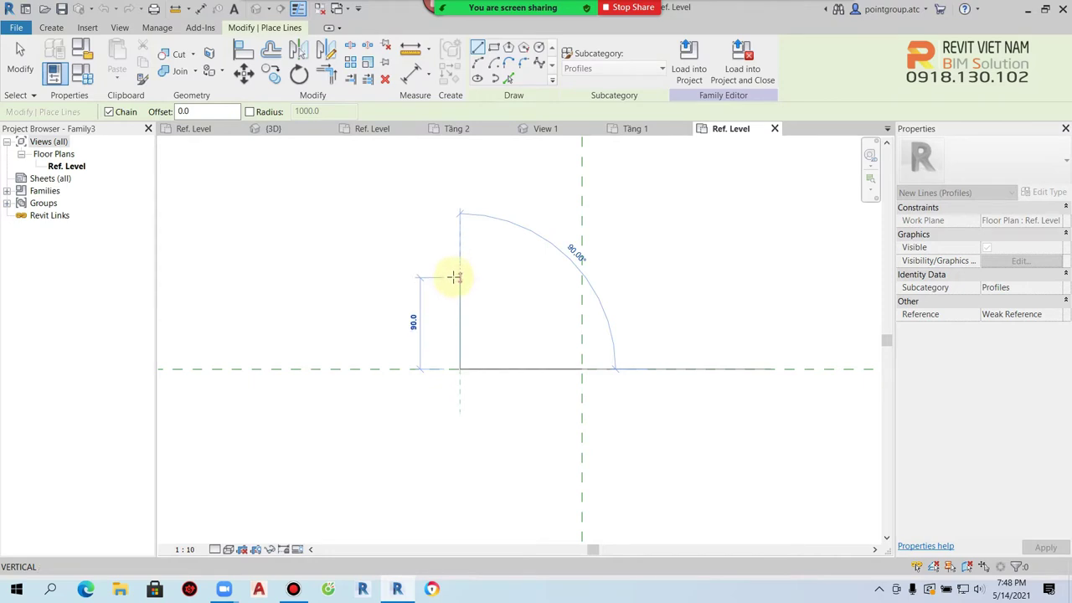
left_click(459, 299)
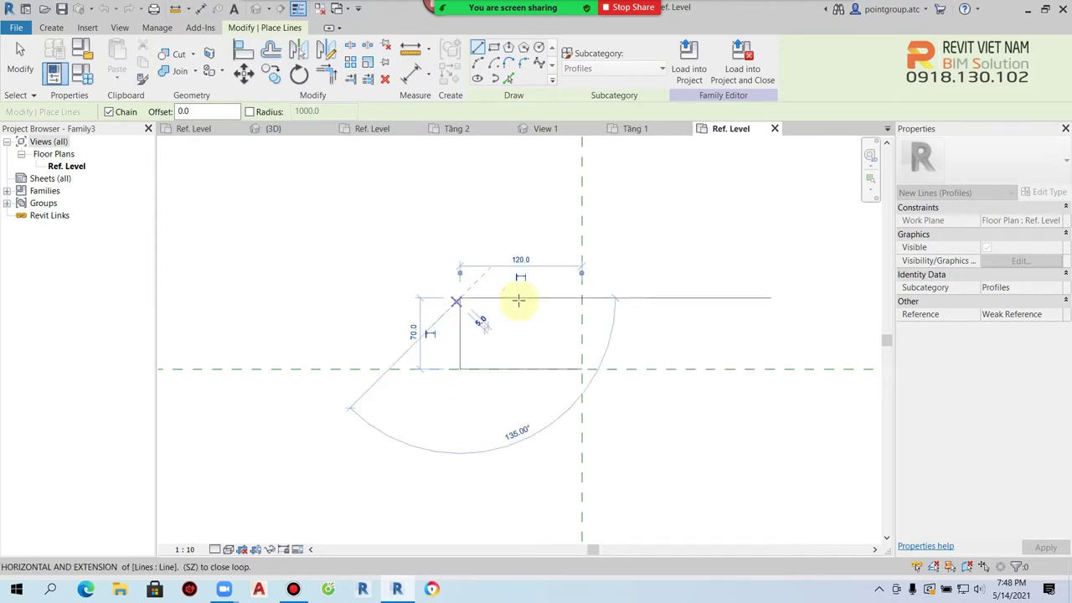
left_click(582, 298)
key("Escape")
key("Escape")
left_click_drag(378, 259, 634, 414)
key("m")
key("m")
left_click(582, 327)
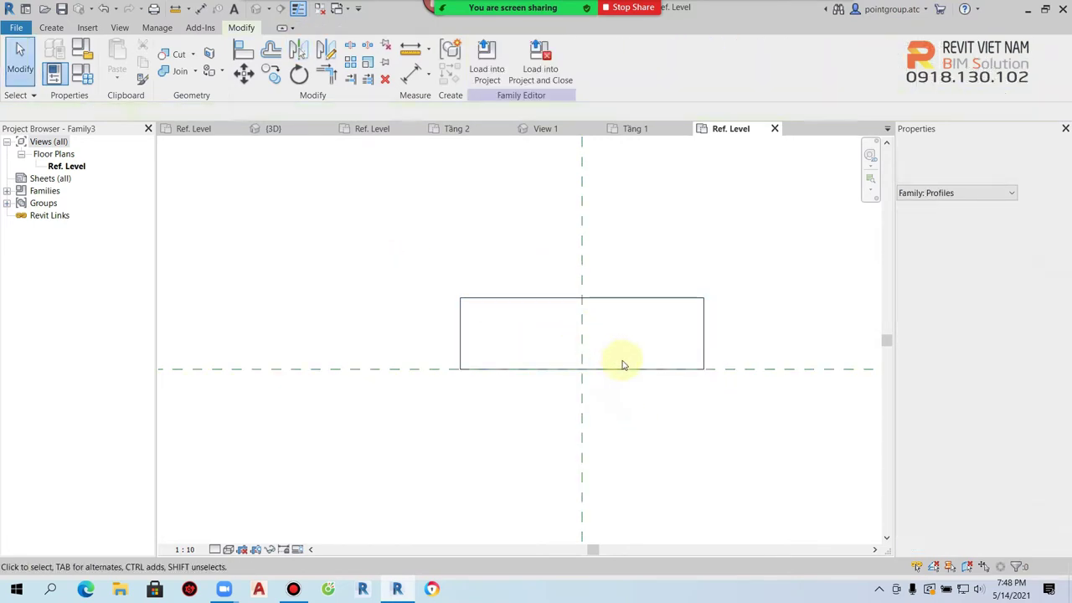
Round the outline's top-left corner with a radius-30 fillet arc
left_click(51, 28)
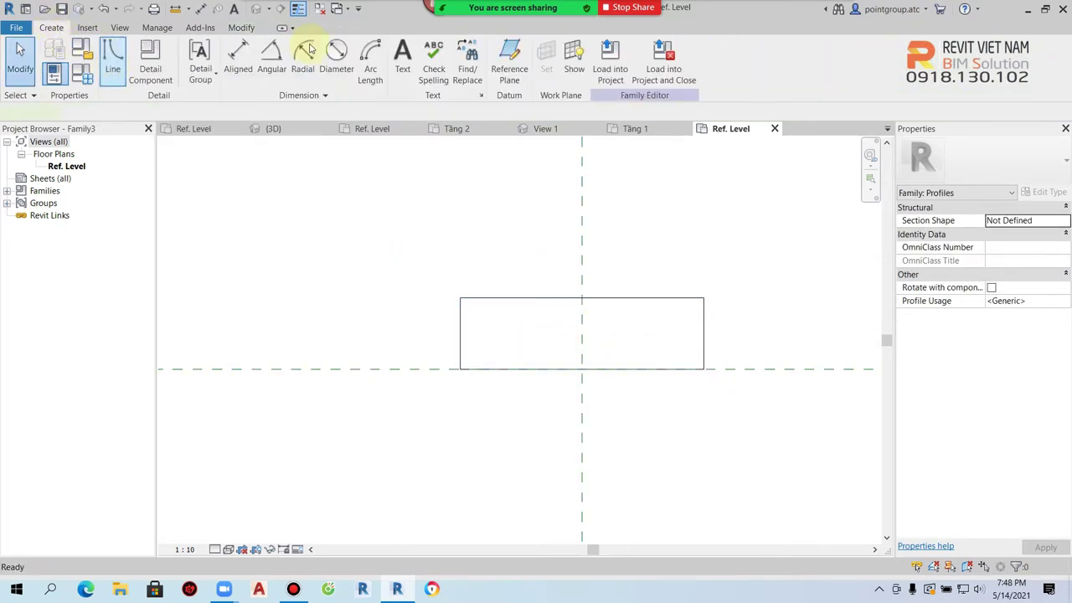
left_click(110, 59)
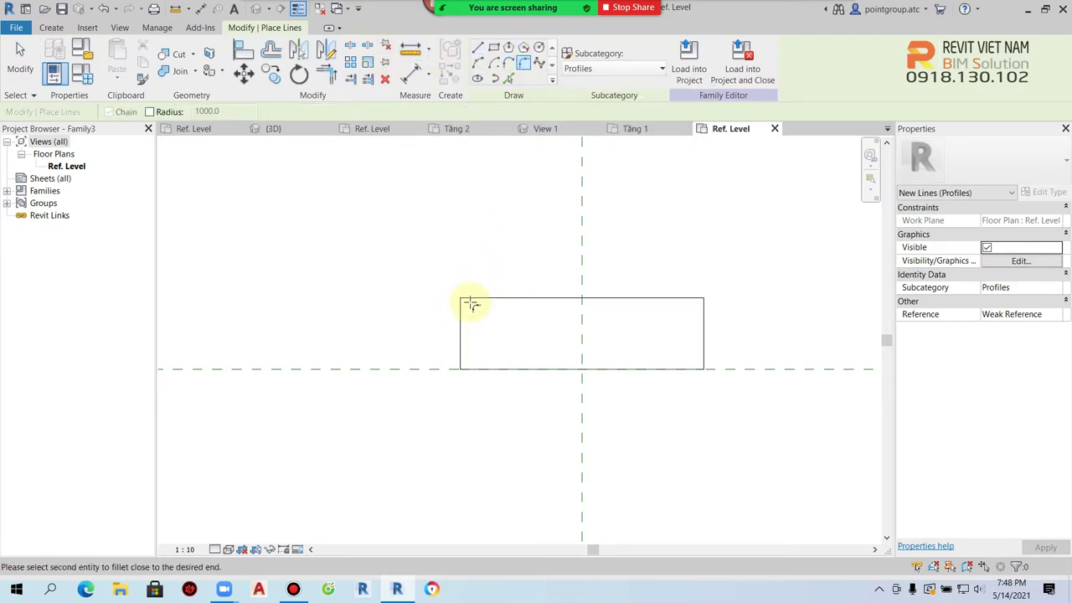
key("Escape")
key("Escape")
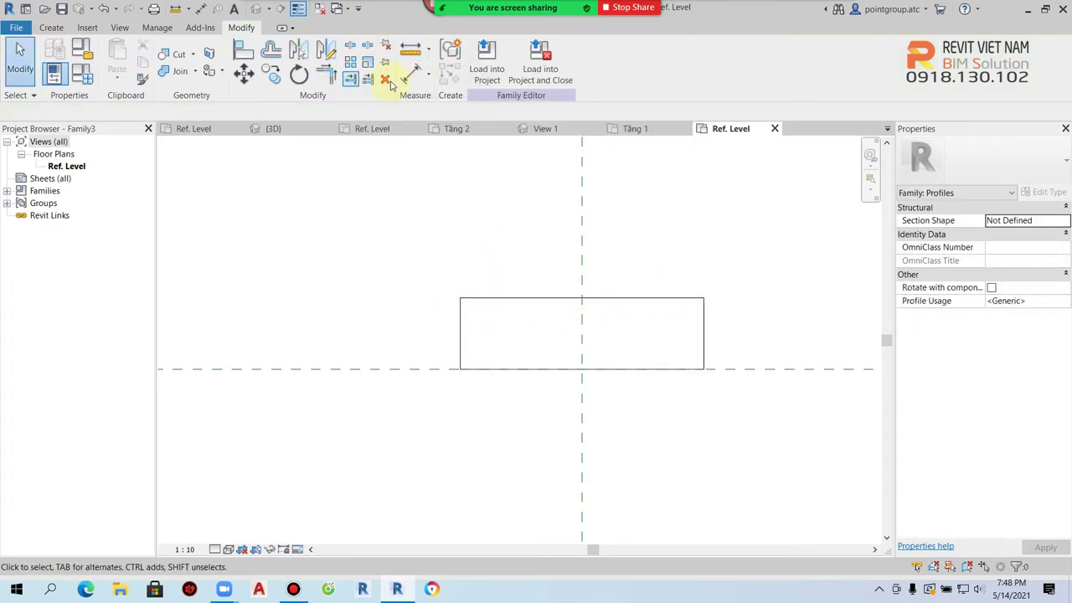
left_click(51, 28)
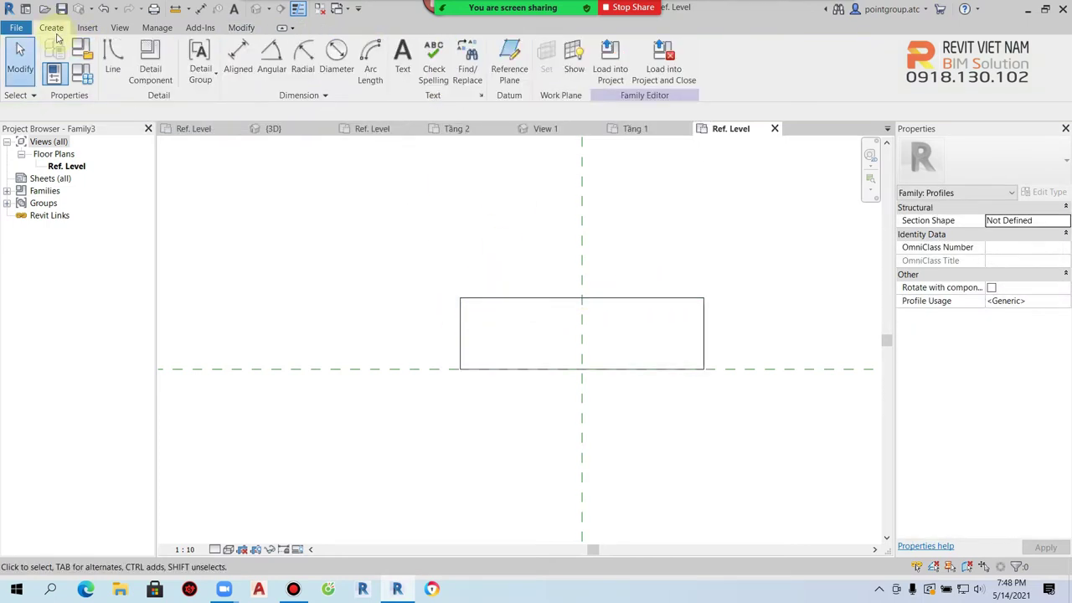
left_click(110, 58)
left_click(524, 63)
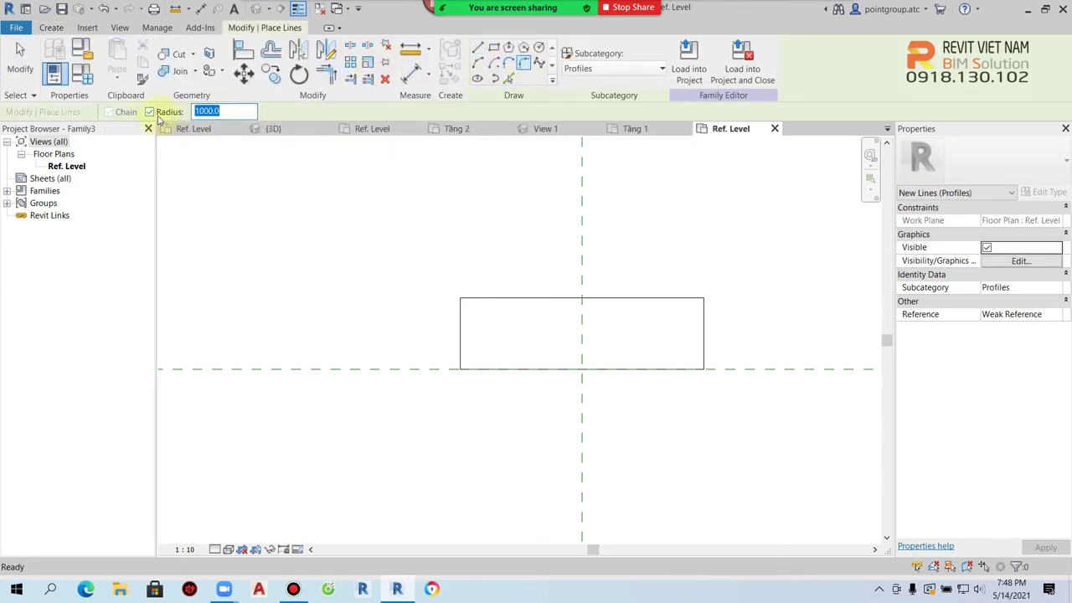
scroll(452, 303, "up", 2)
left_click(469, 312)
left_click(499, 292)
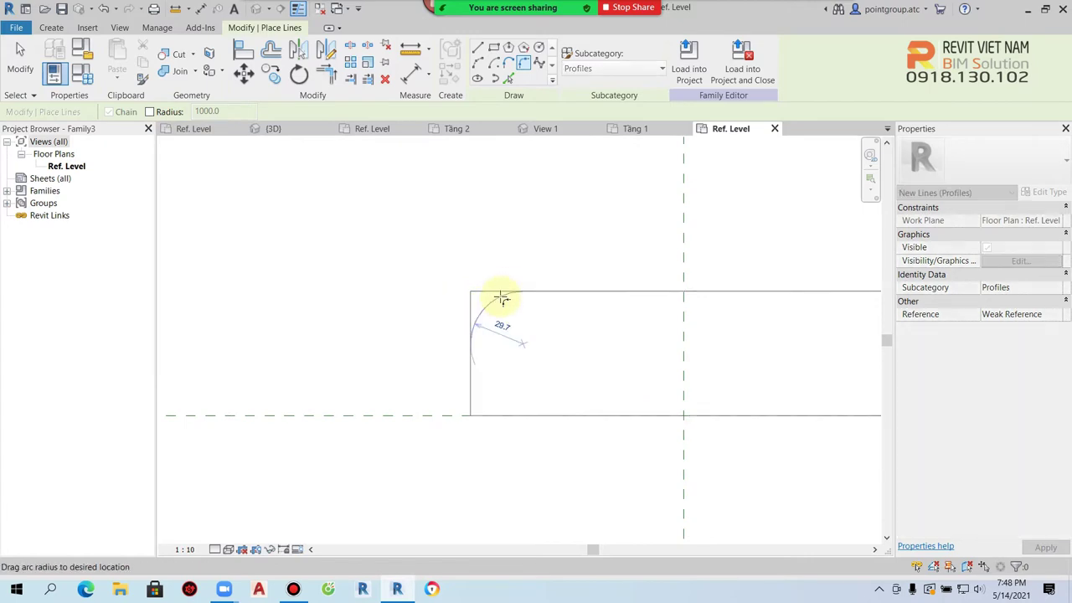
left_click(501, 302)
Round the top-right corner with a radius-30 fillet arc and start saving the family
scroll(560, 325, "down", 2)
middle_click_drag(757, 313, 605, 313)
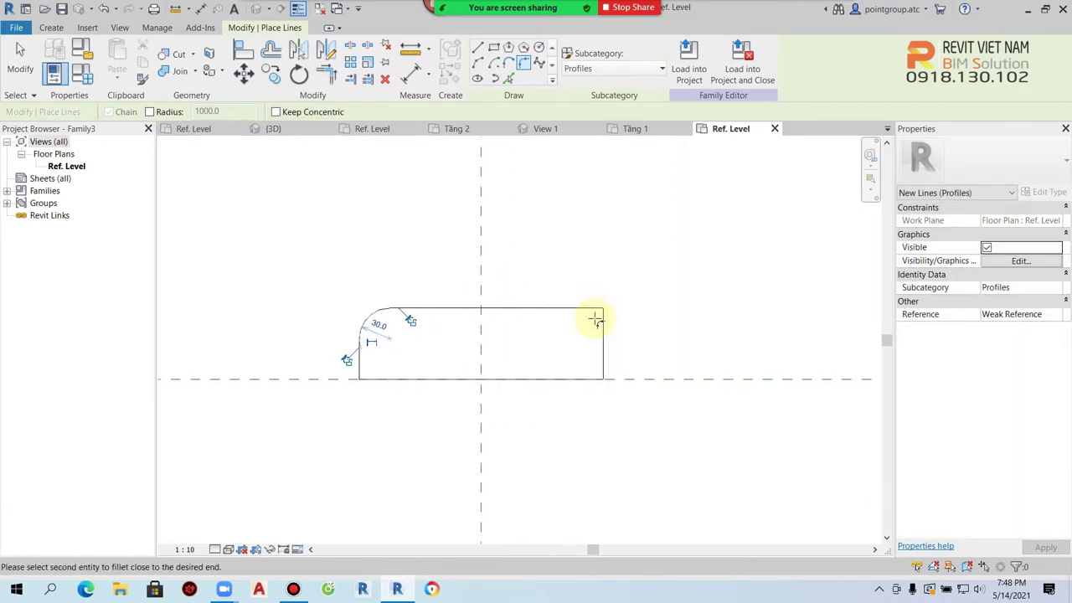
left_click(598, 319)
key("Escape")
key("Escape")
scroll(574, 323, "down", 2)
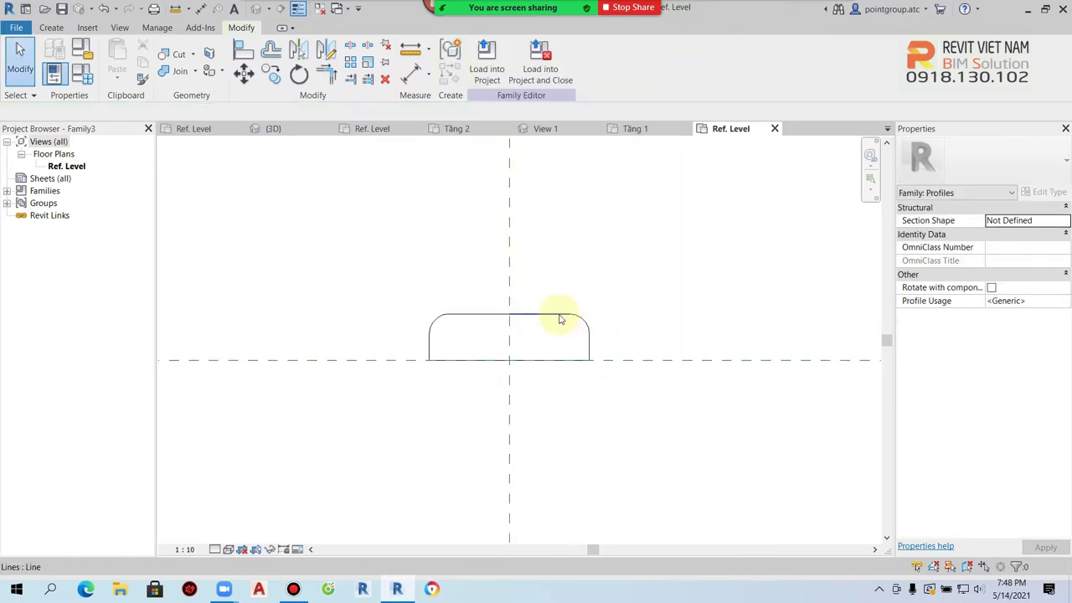
key("ctrl+s")
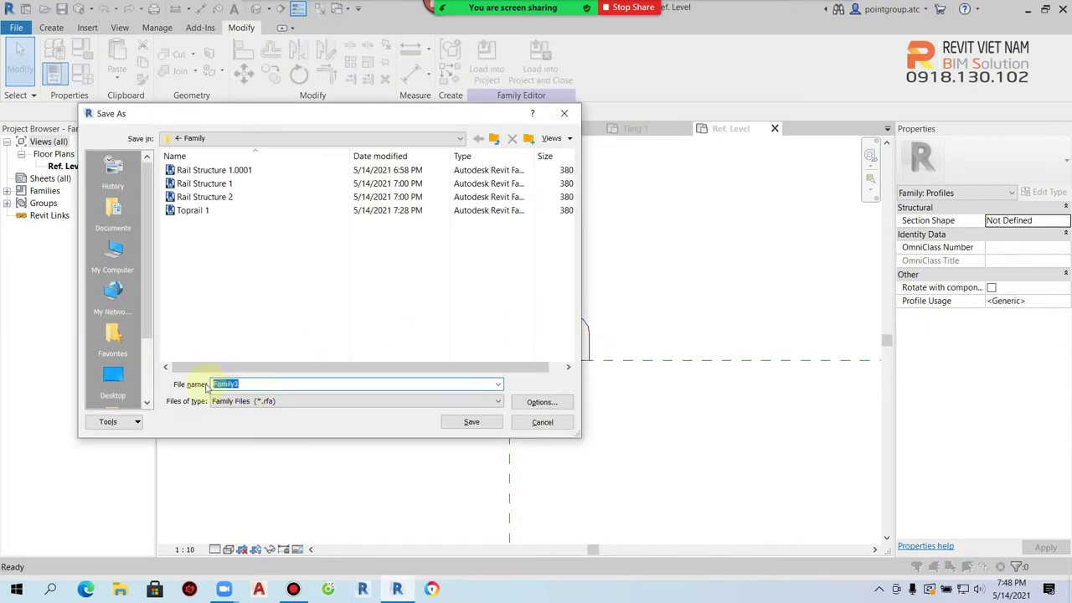
Save the profile family as Rail 1 and load it into the project
type("Ra")
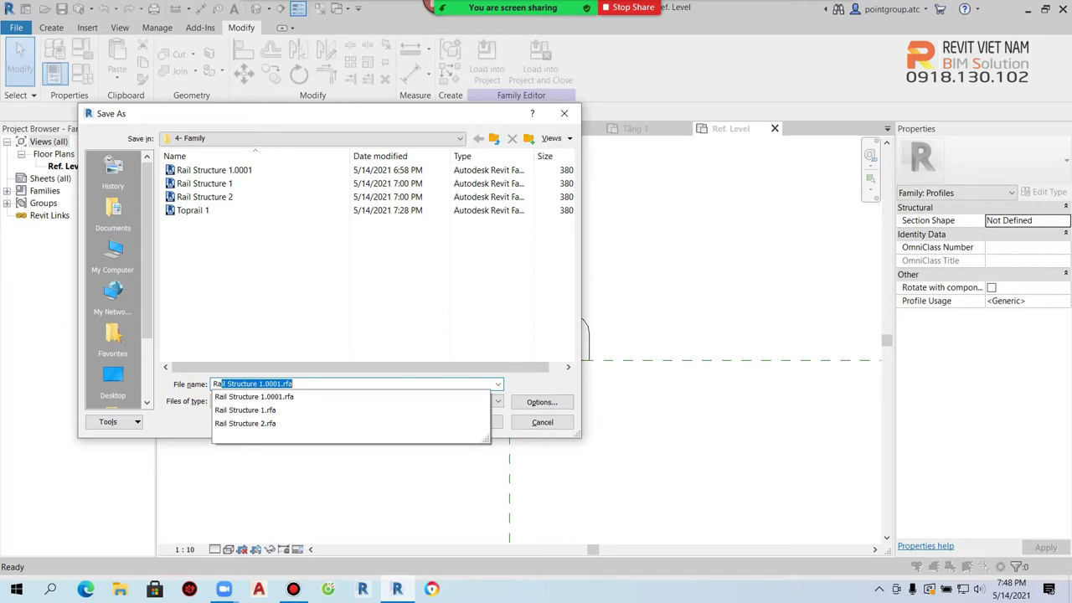
type("il")
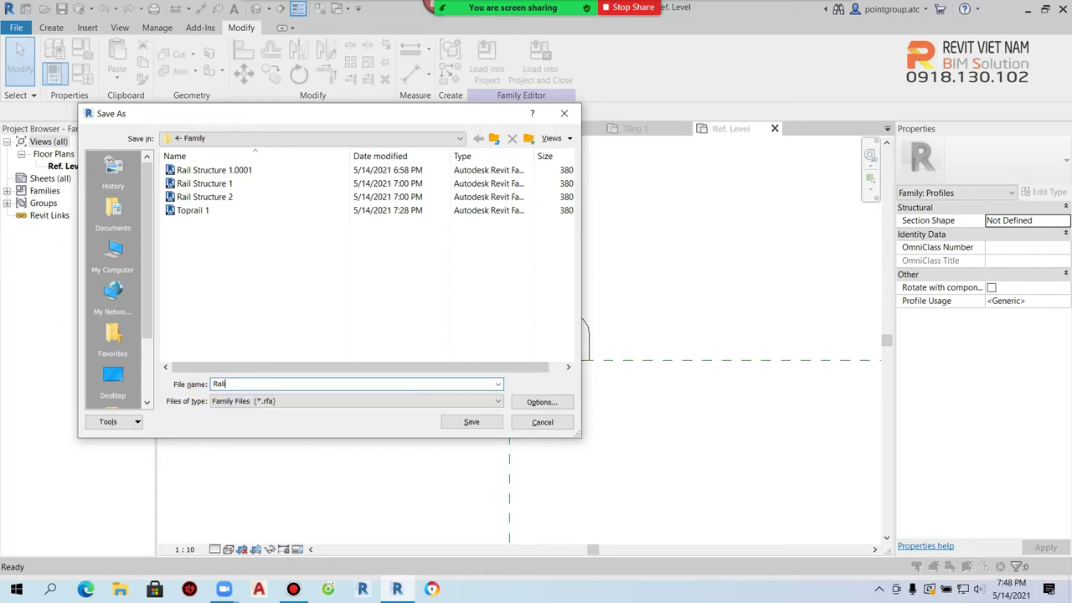
key("BackSpace")
key("BackSpace")
type("i")
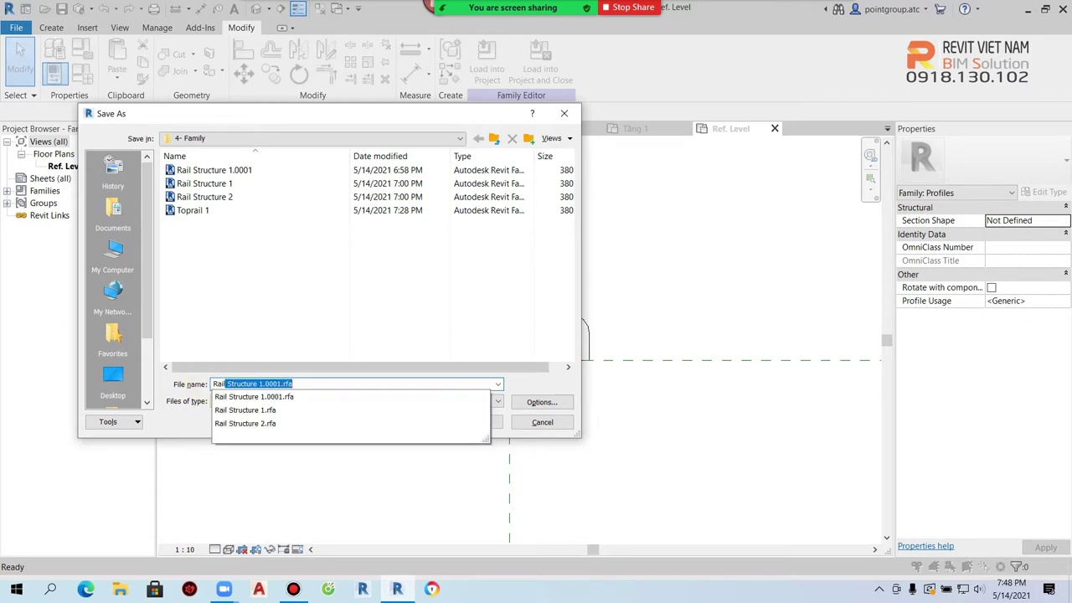
type("1")
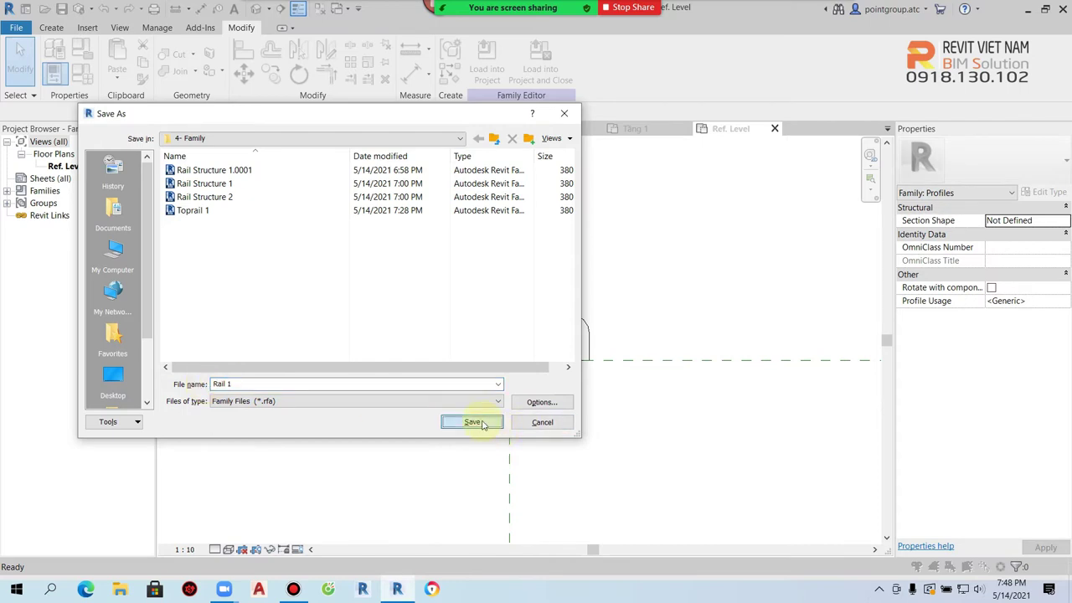
left_click(473, 422)
left_click(487, 63)
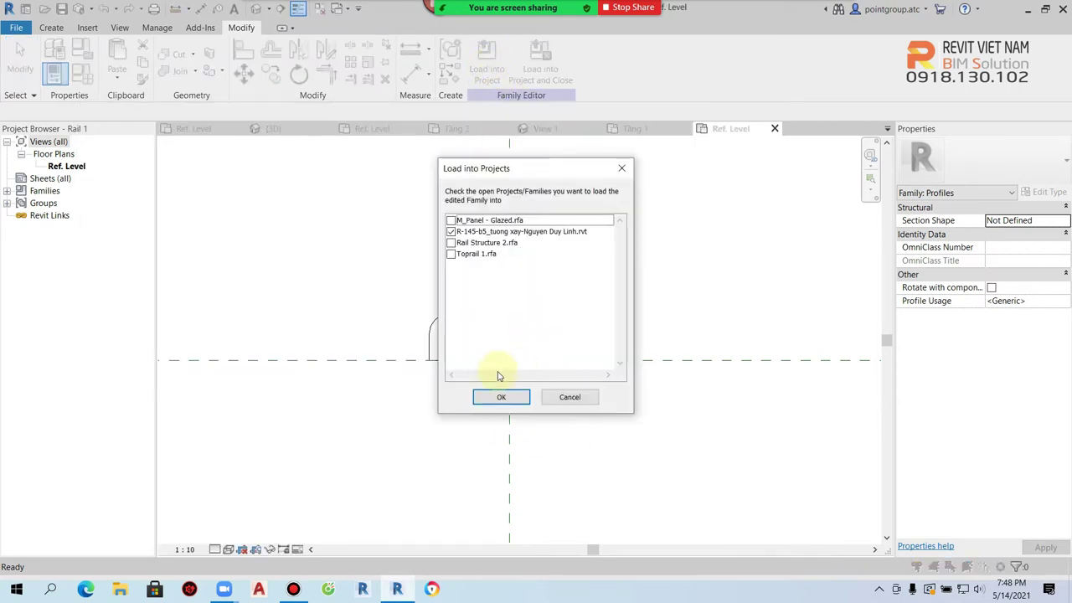
left_click(484, 396)
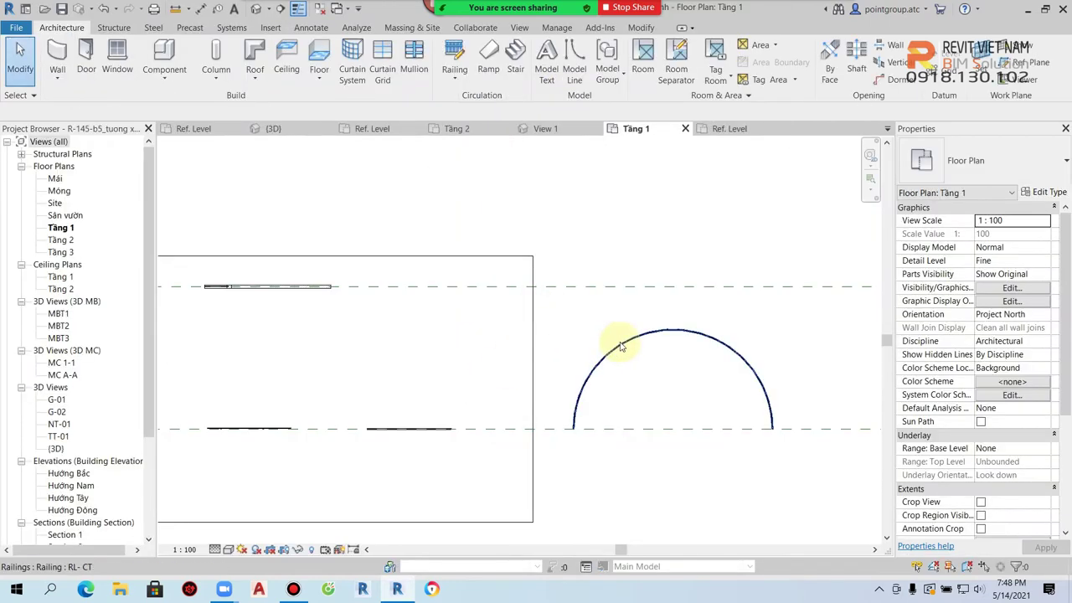
Select the railing in the 3D view and open its RL- CT type properties
left_click(255, 8)
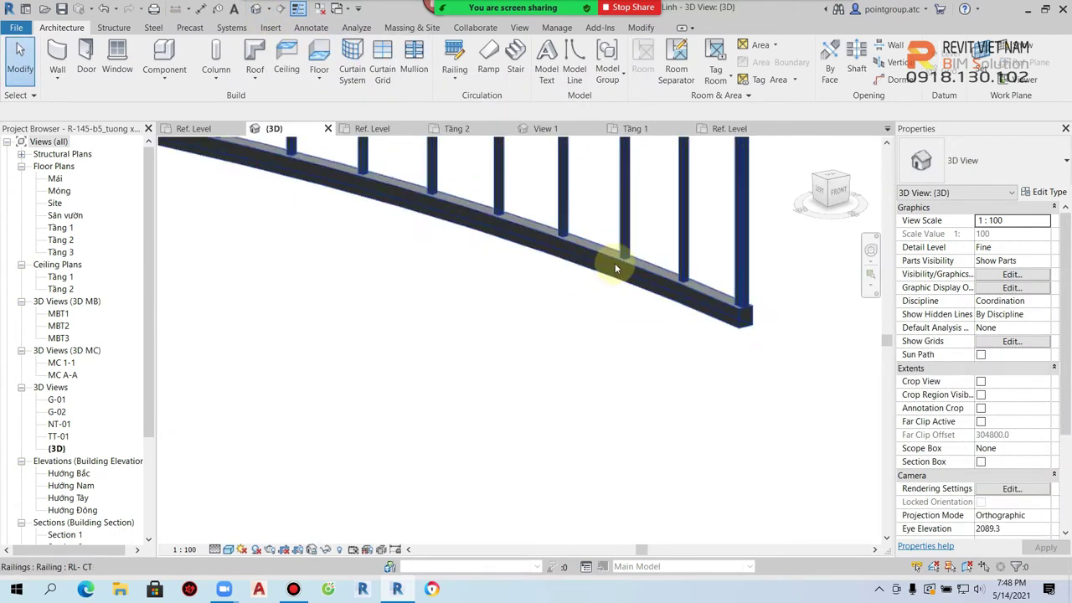
left_click(616, 268)
left_click(1044, 192)
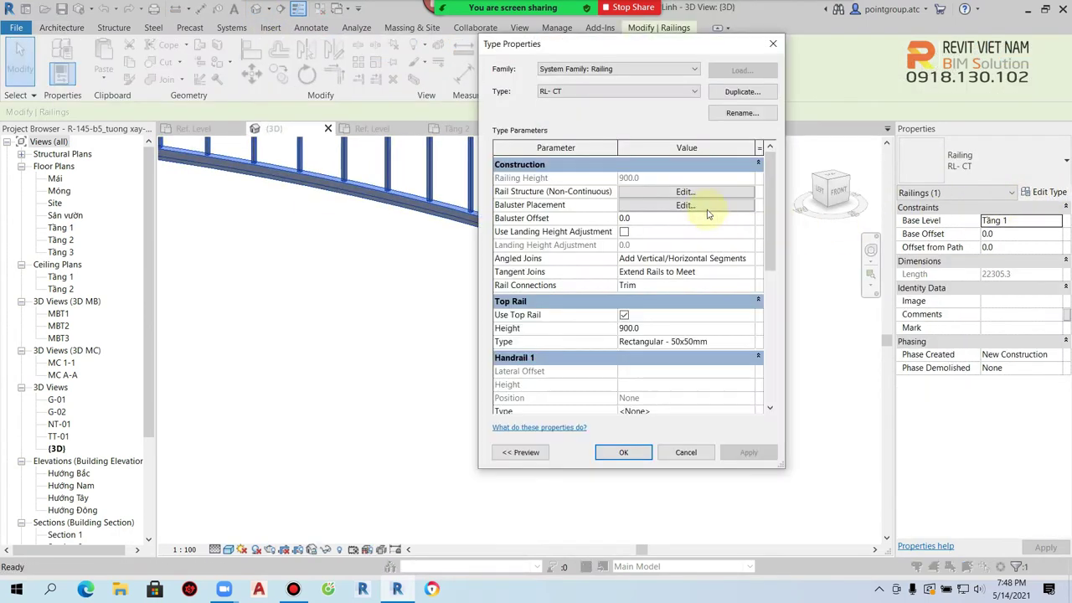
Set the base rail's profile in the rail structure to Rail 1 : Rail 1
left_click(685, 193)
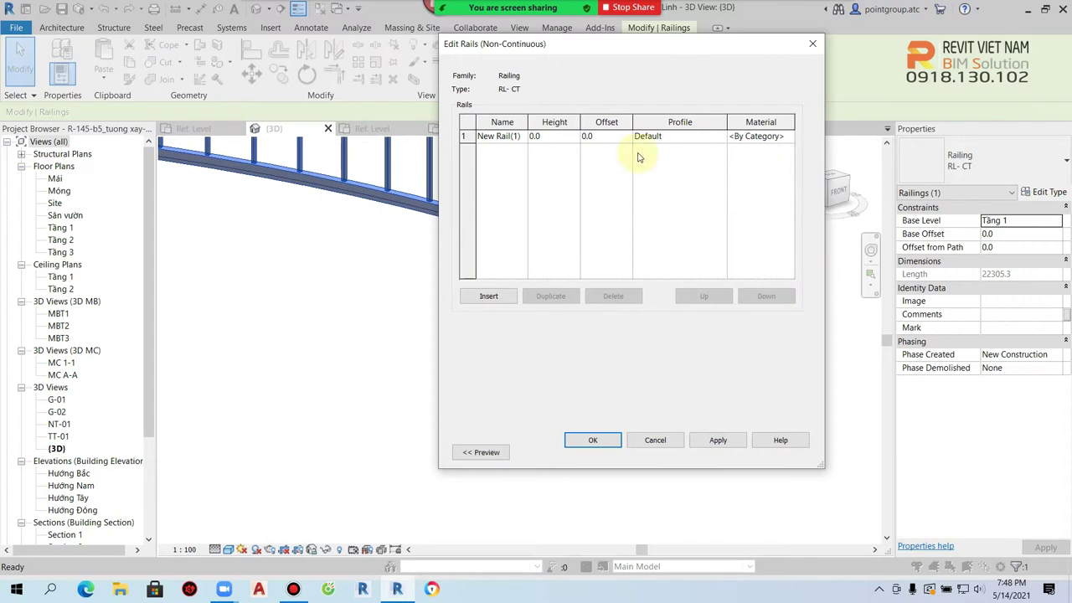
left_click(721, 136)
left_click(682, 161)
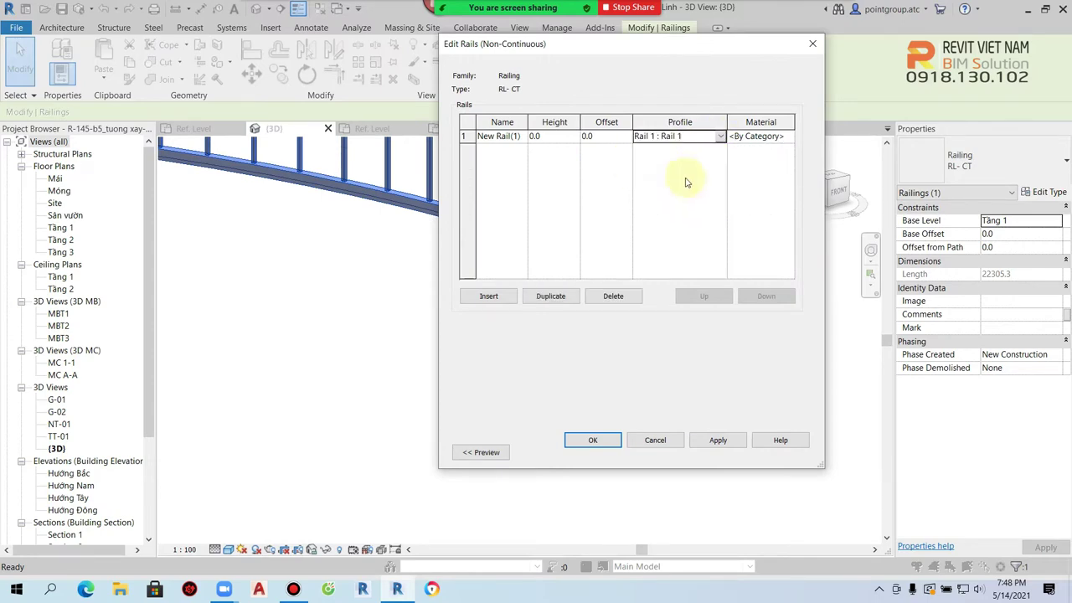
left_click(579, 444)
left_click(618, 450)
Orbit to check the rounded base rail, then reopen the RL- CT type properties
left_click(670, 447)
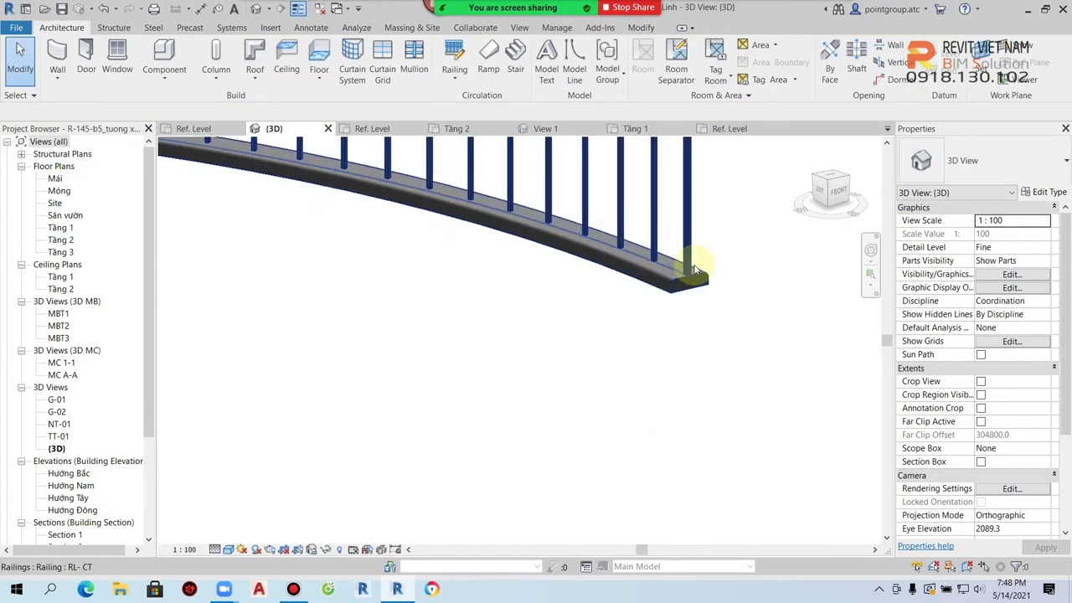
scroll(726, 352, "up", 5)
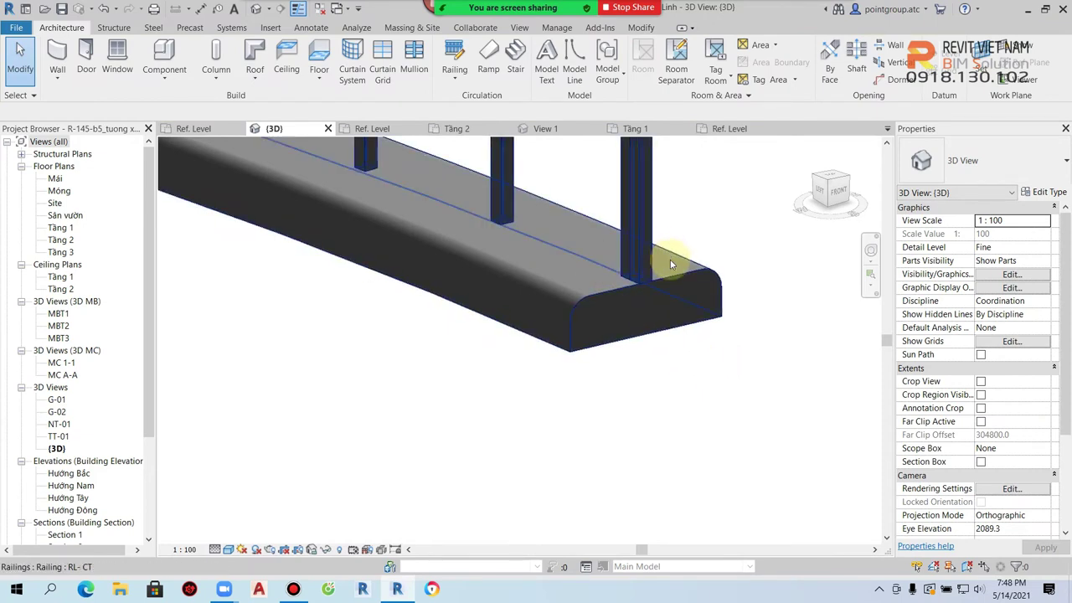
scroll(670, 264, "down", 3)
middle_click_drag(670, 270, 675, 490, "shift")
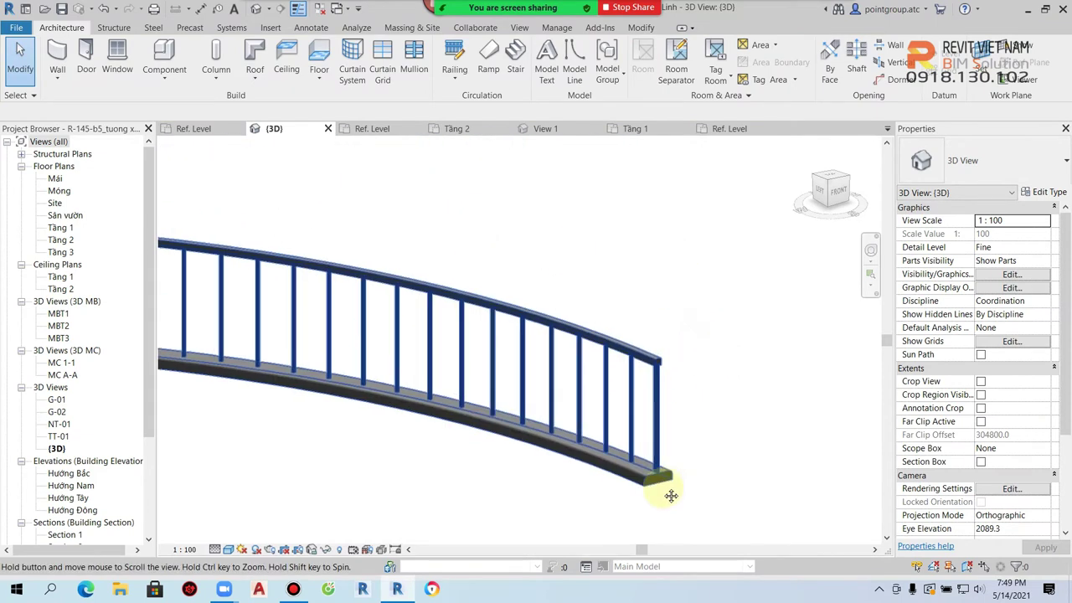
scroll(646, 354, "up", 2)
left_click(666, 394)
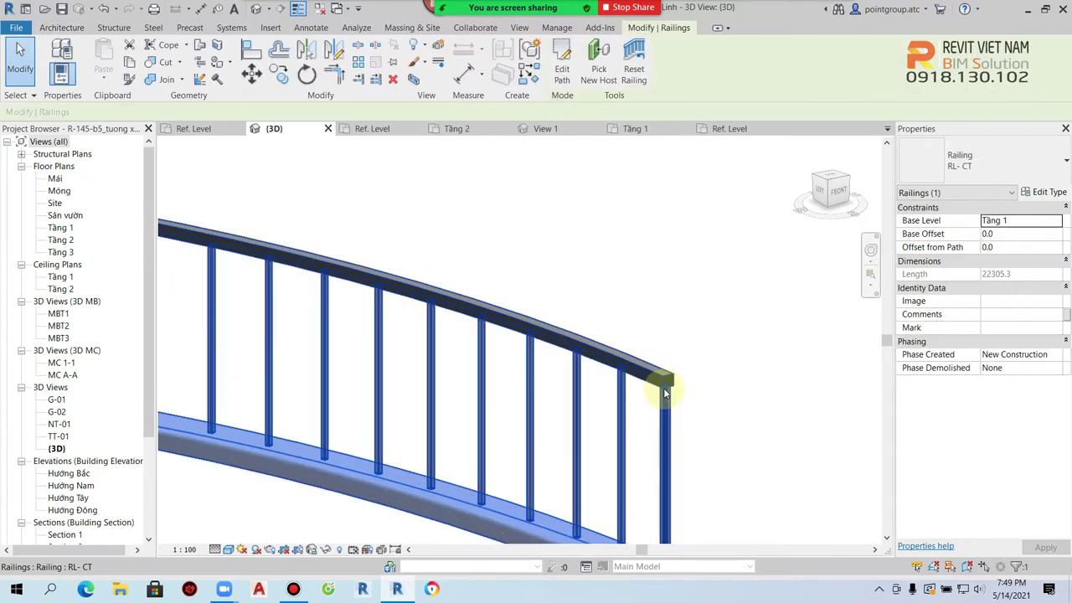
key("Escape")
left_click(662, 379)
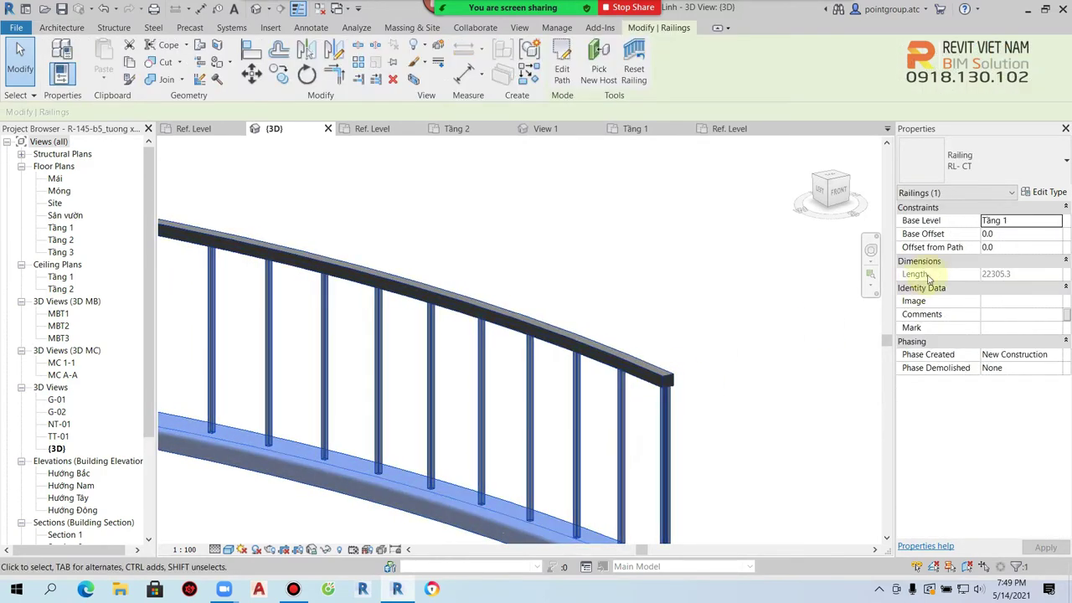
left_click(1047, 192)
scroll(724, 317, "down", 2)
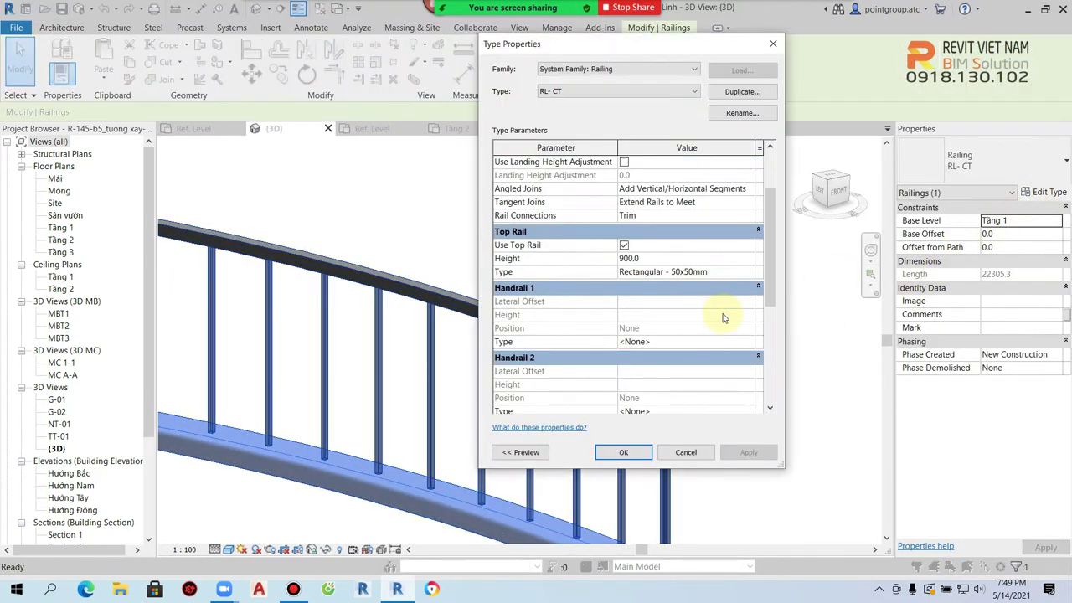
Duplicate the top rail type as TOPrail 2 using the Rail 1 : Rail 1 profile
left_click(751, 272)
left_click(742, 92)
type("TOPrail 2")
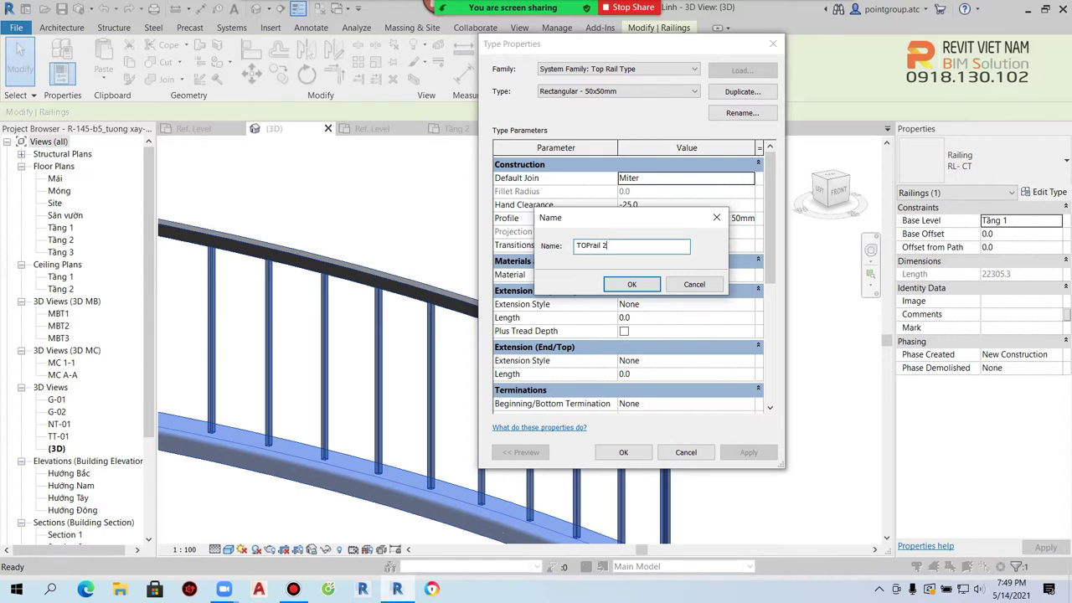
left_click(631, 285)
left_click(687, 218)
left_click(749, 218)
left_click(655, 243)
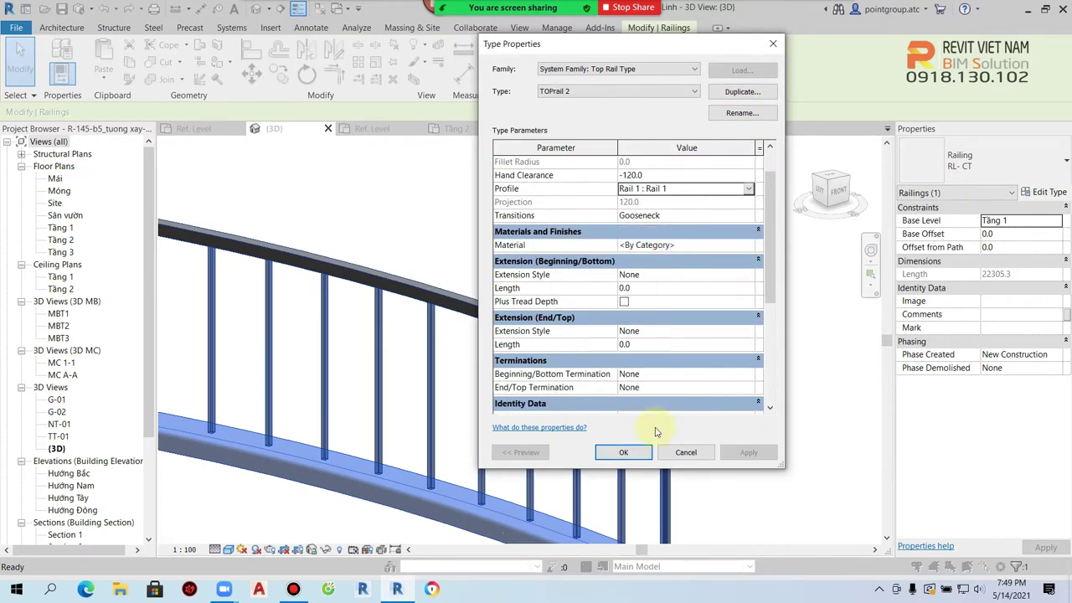
left_click(624, 452)
left_click(626, 449)
left_click(741, 424)
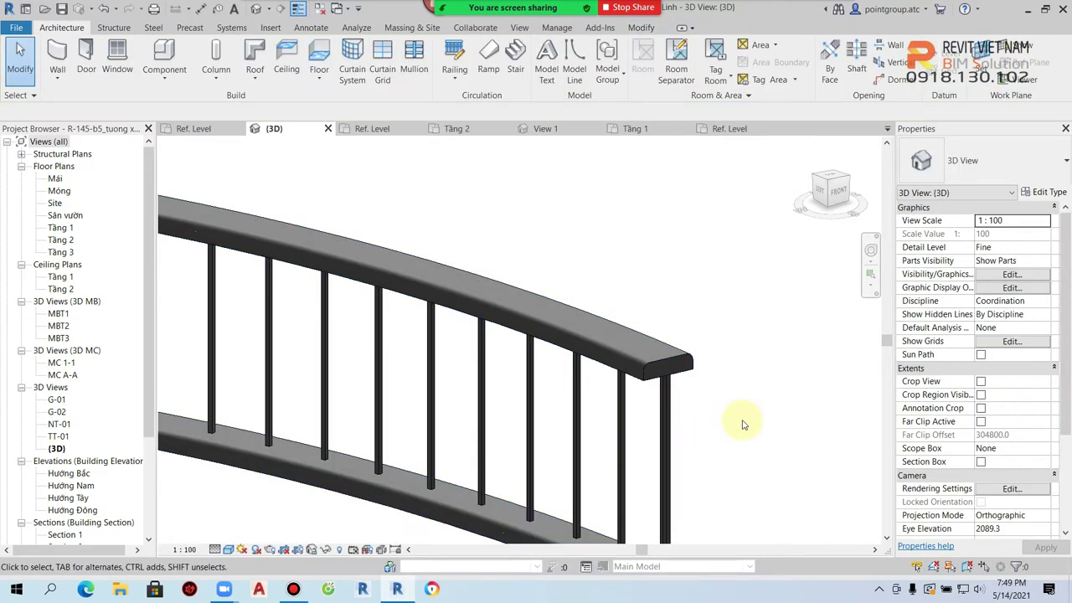
On the Tầng 1 plan, draw a section line across the curved railing
left_click(582, 407)
double_click(60, 227)
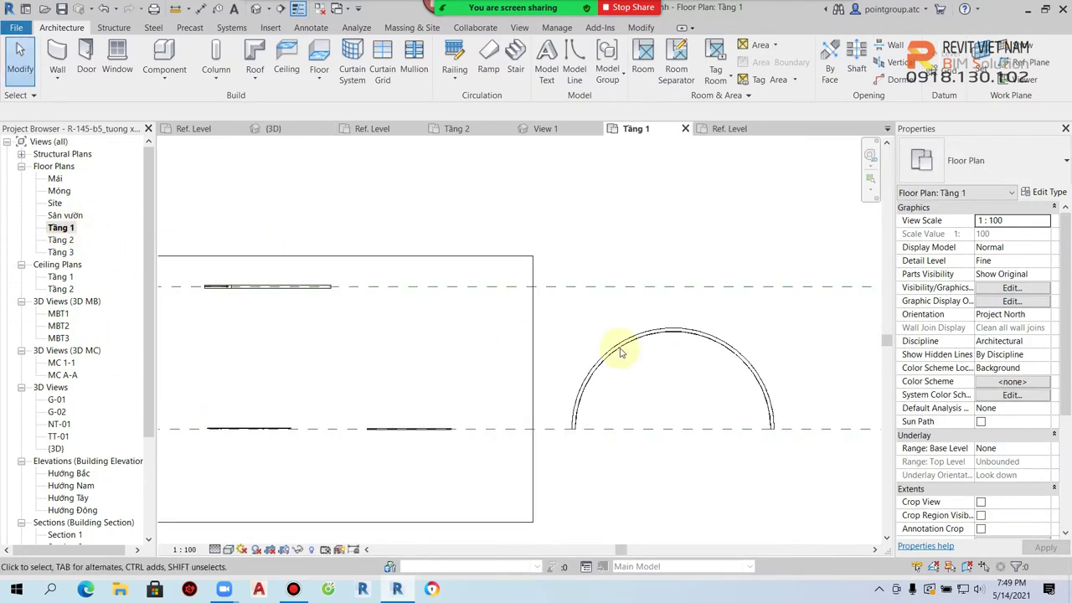
left_click(279, 8)
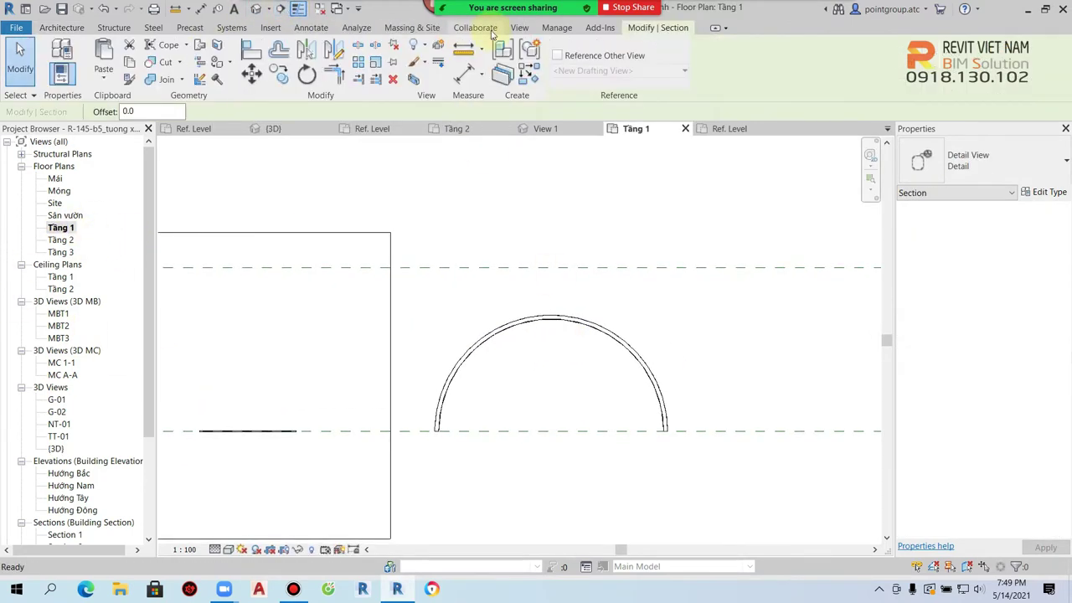
left_click(541, 282)
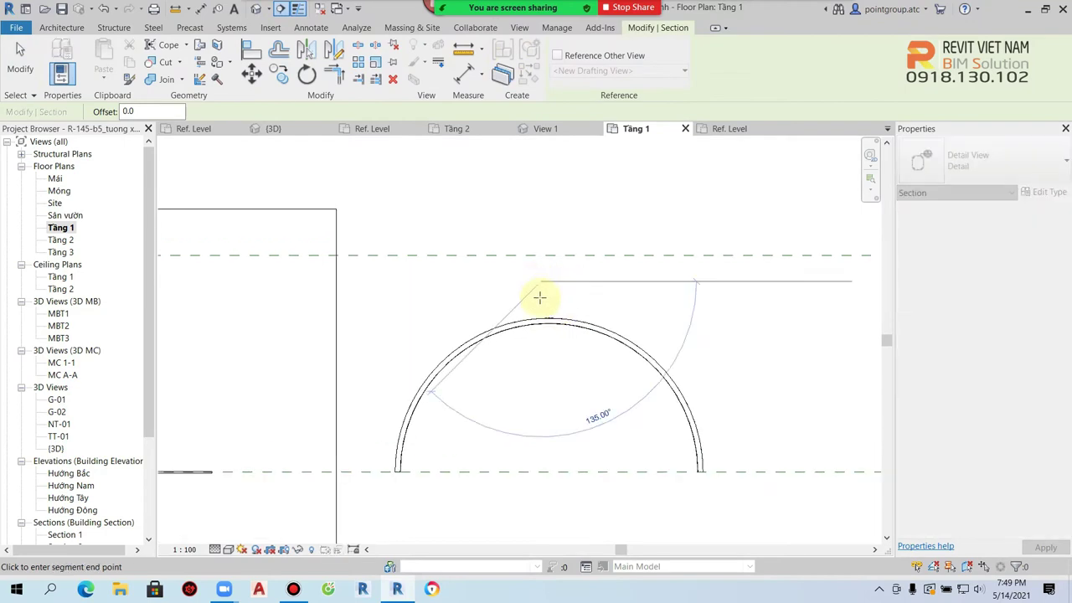
left_click(541, 346)
scroll(544, 346, "up", 2)
key("Escape")
key("Escape")
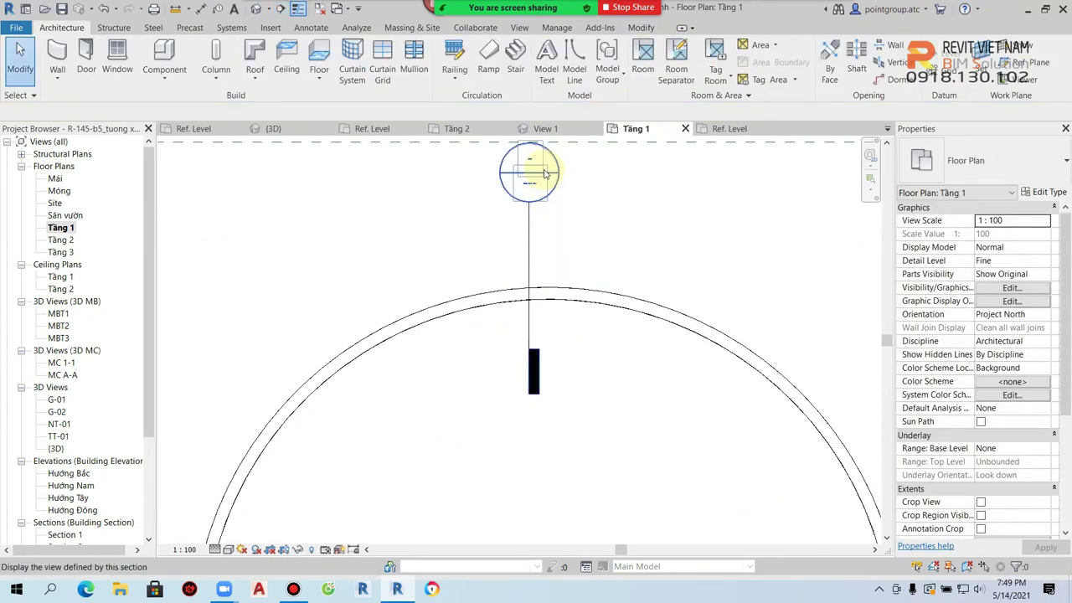
In the Detail 1 section, measure the 830 rail height with a temporary aligned dimension
double_click(545, 176)
scroll(570, 309, "up", 1)
scroll(583, 376, "up", 1)
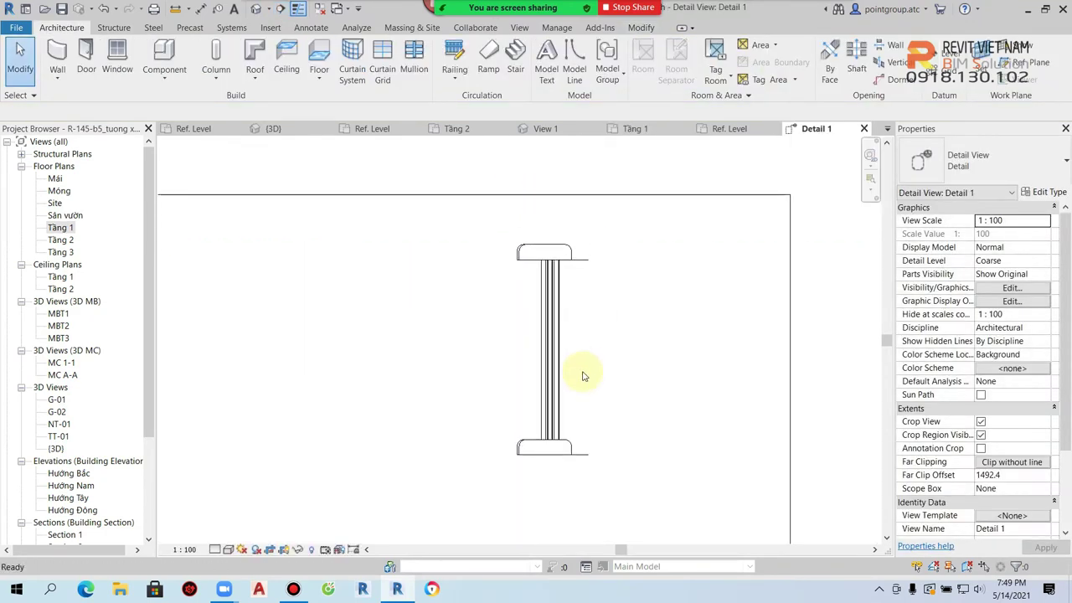
key("i")
left_click(531, 439)
left_click(542, 258)
left_click(435, 295)
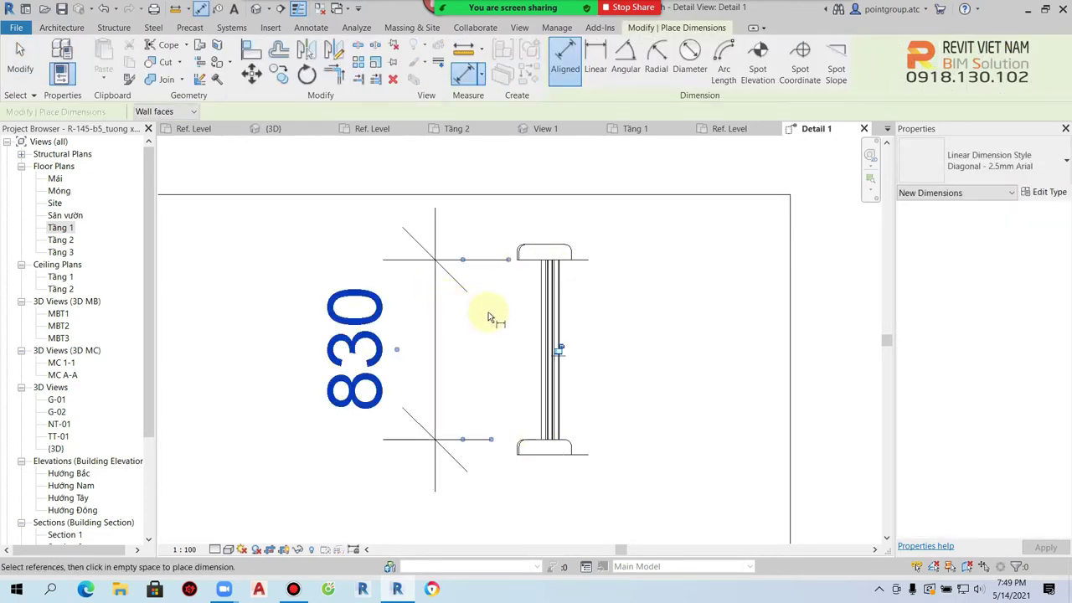
key("Escape")
left_click(437, 304)
key("Delete")
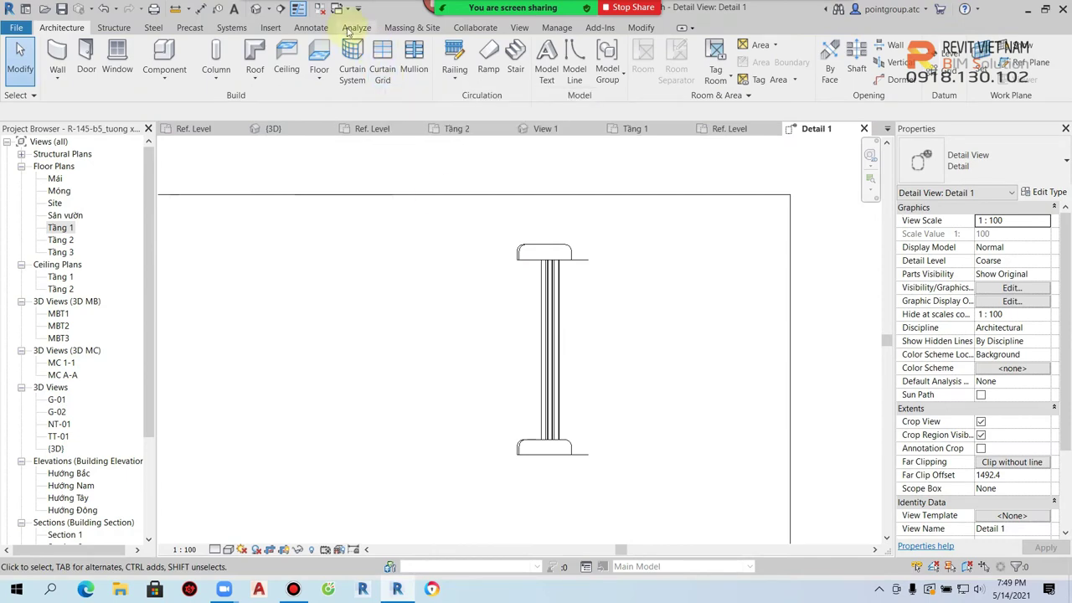
left_click(256, 9)
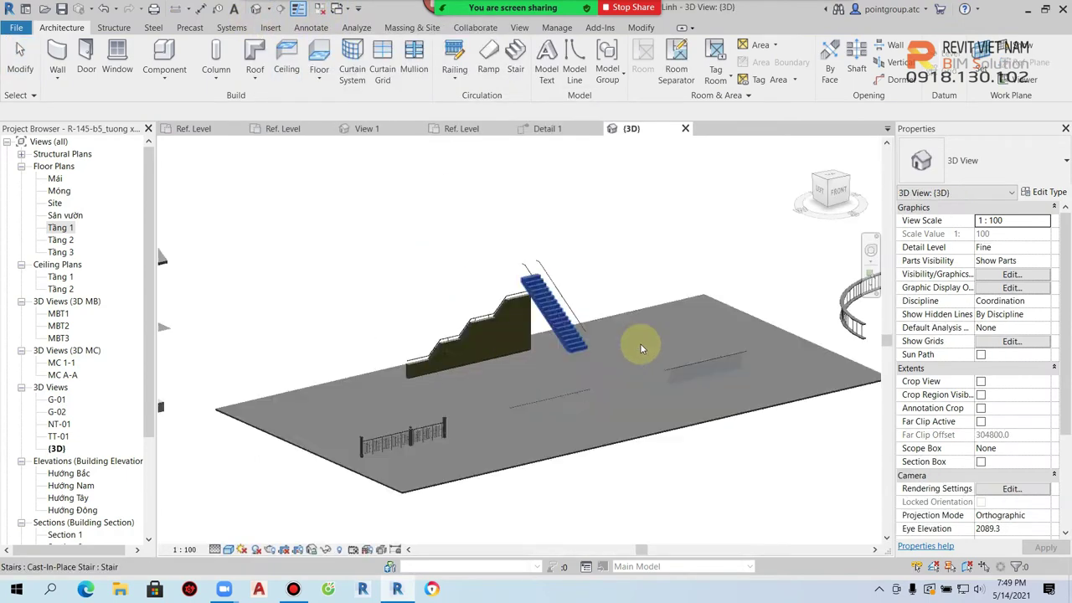
Create a new family from Metric Baluster.rft in the English template folder
scroll(838, 301, "up", 3)
scroll(430, 311, "up", 3)
scroll(407, 275, "up", 2)
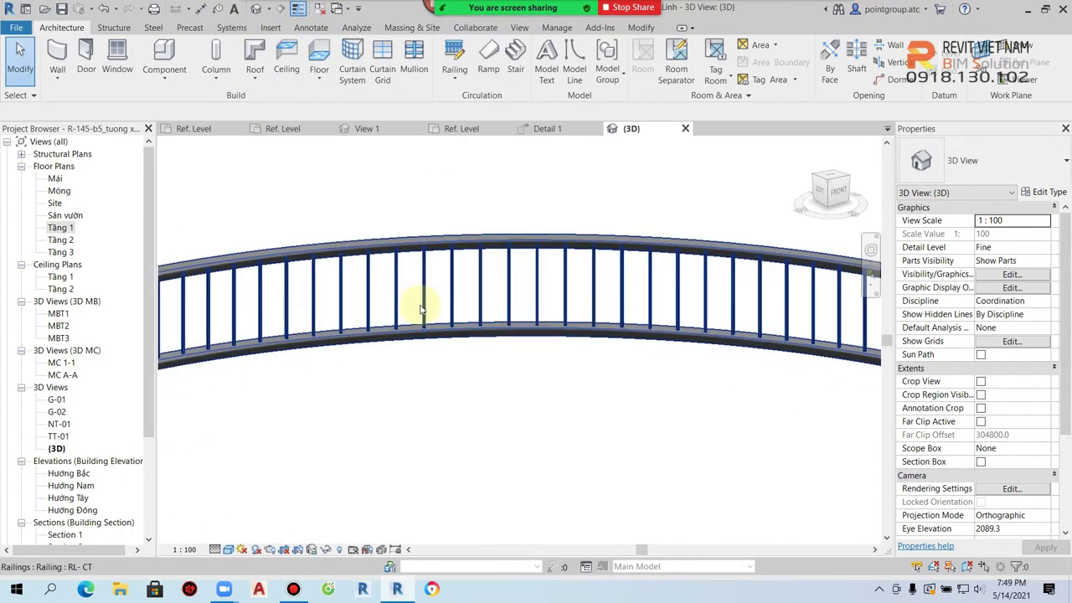
scroll(443, 283, "up", 2)
scroll(472, 285, "up", 1)
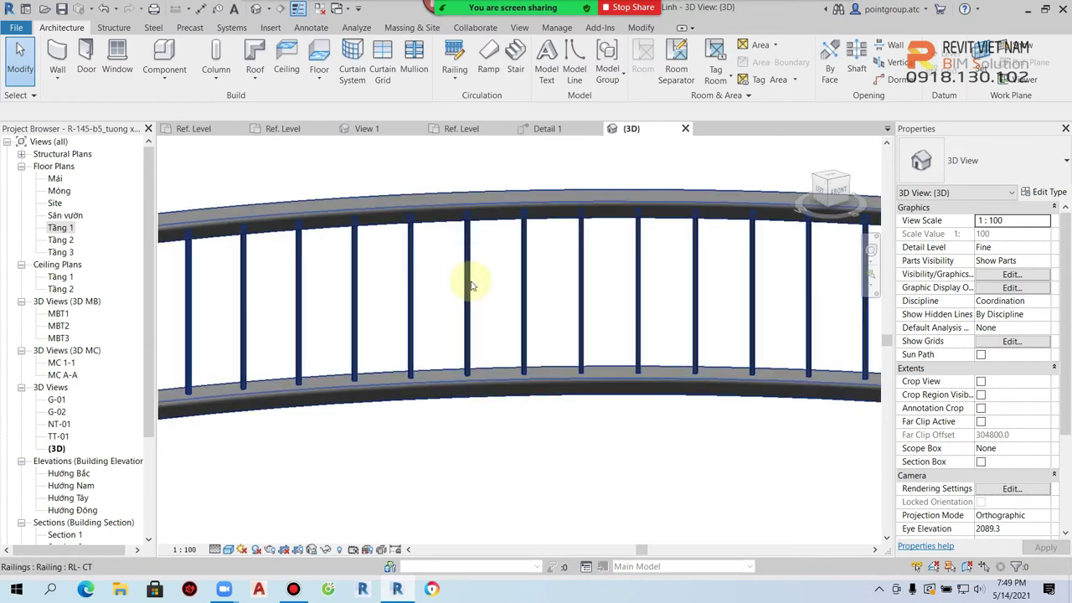
left_click(14, 30)
mouse_move(46, 82)
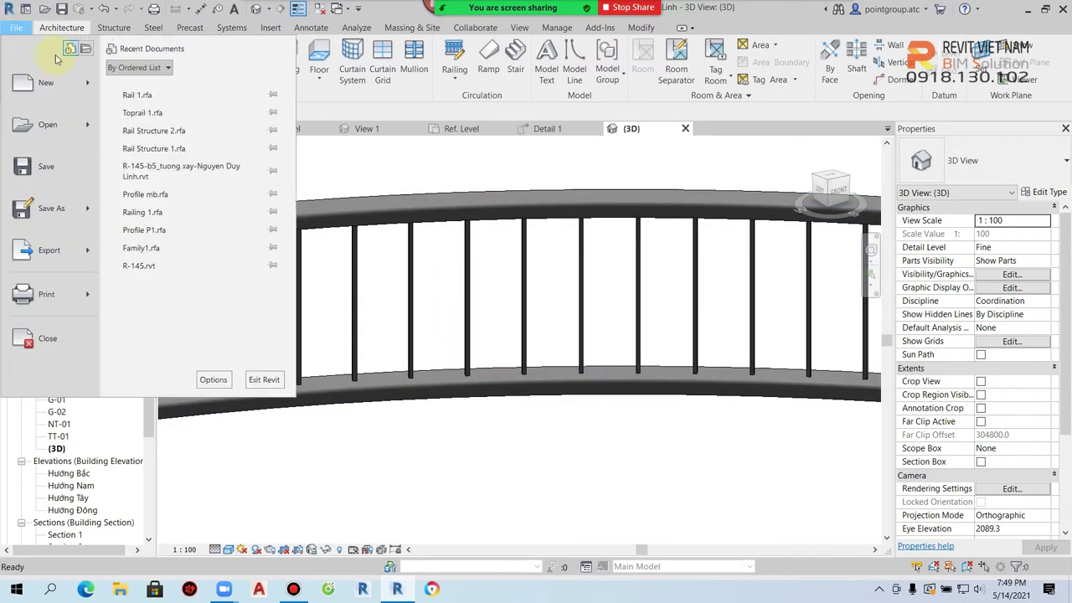
left_click(152, 151)
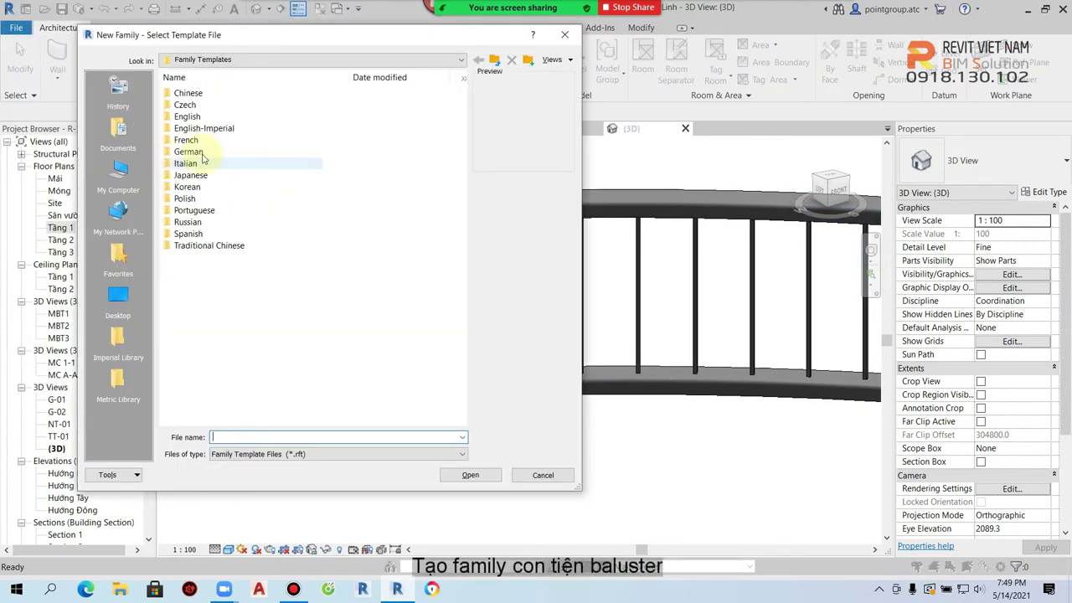
double_click(191, 112)
left_click(214, 129)
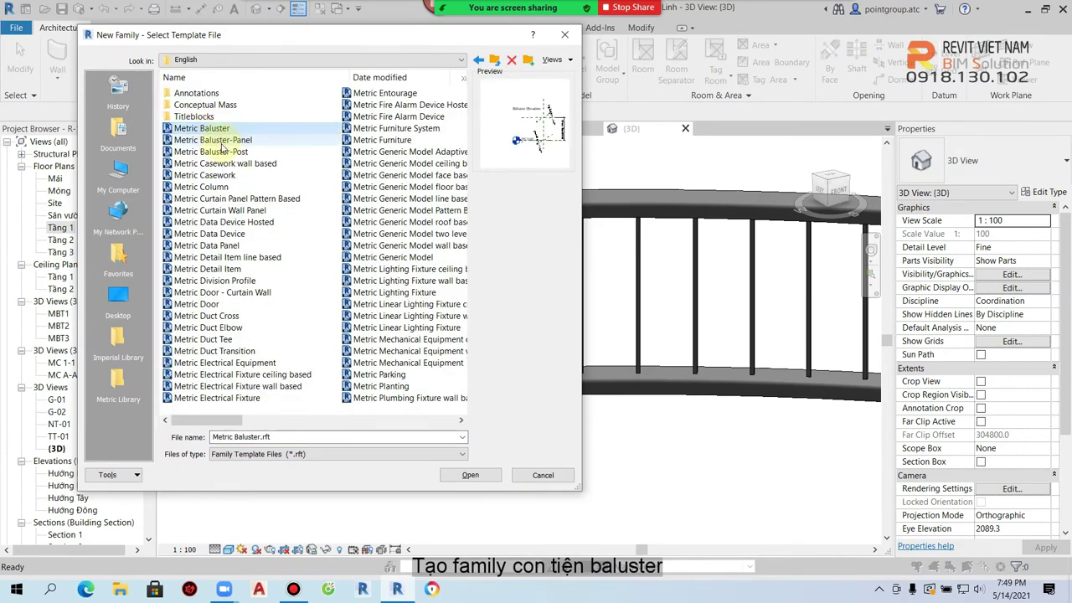
left_click(230, 140)
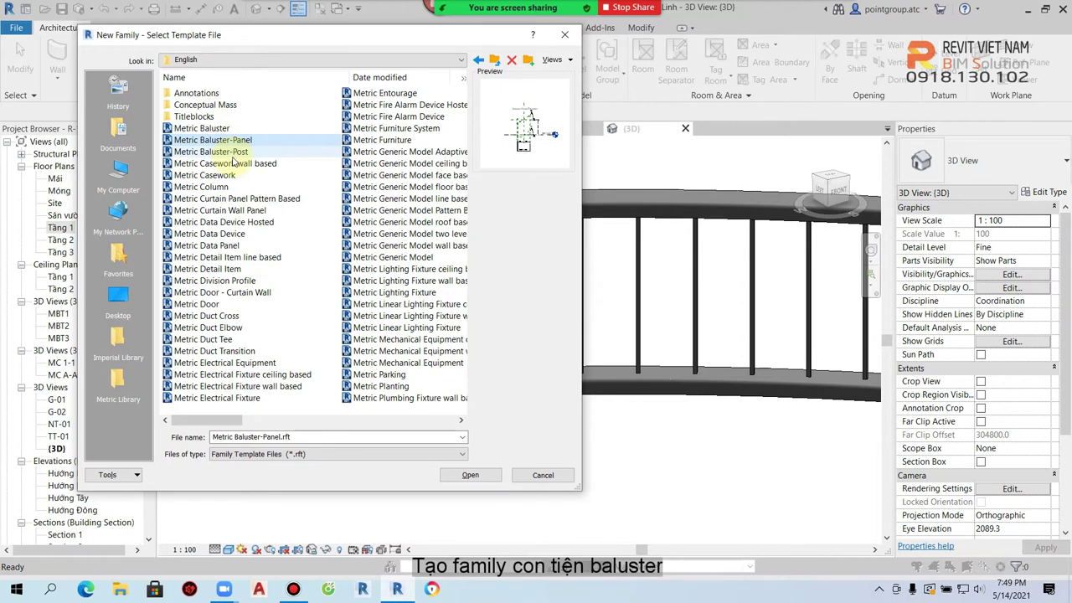
left_click(229, 153)
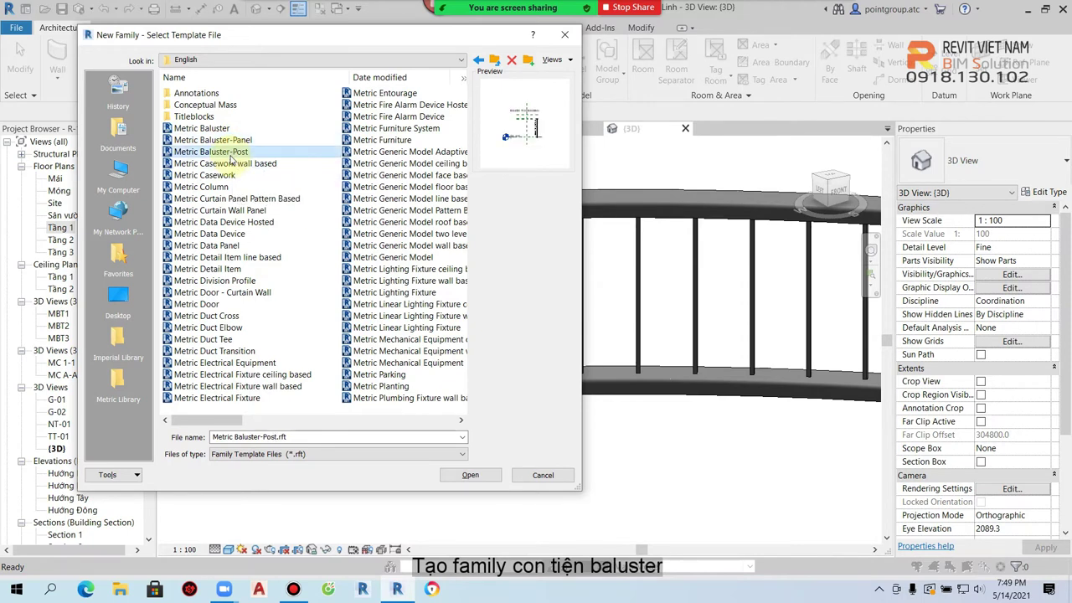
left_click(226, 130)
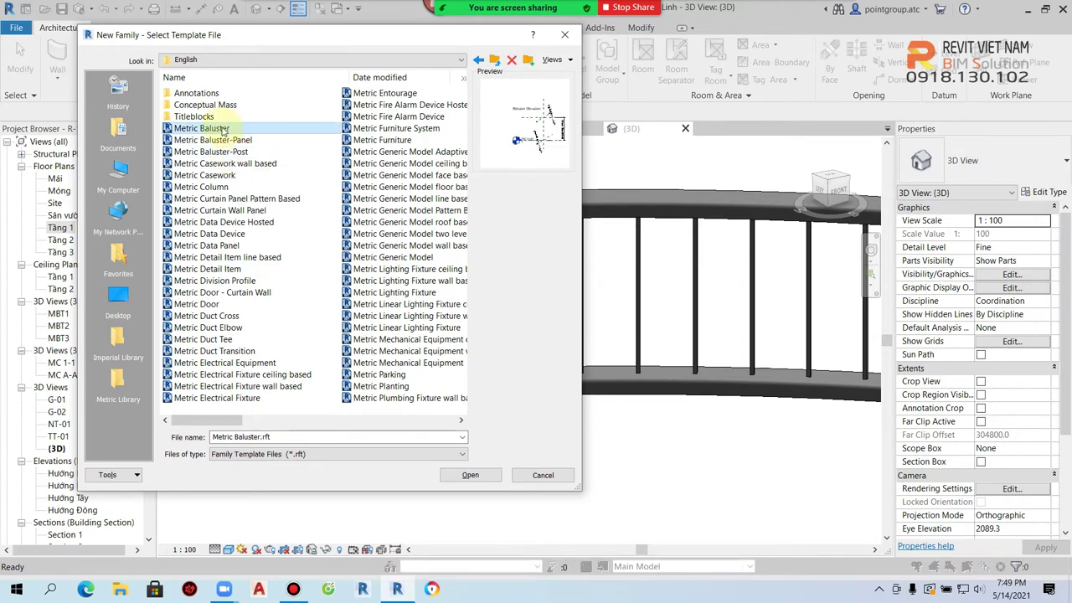
mouse_move(201, 128)
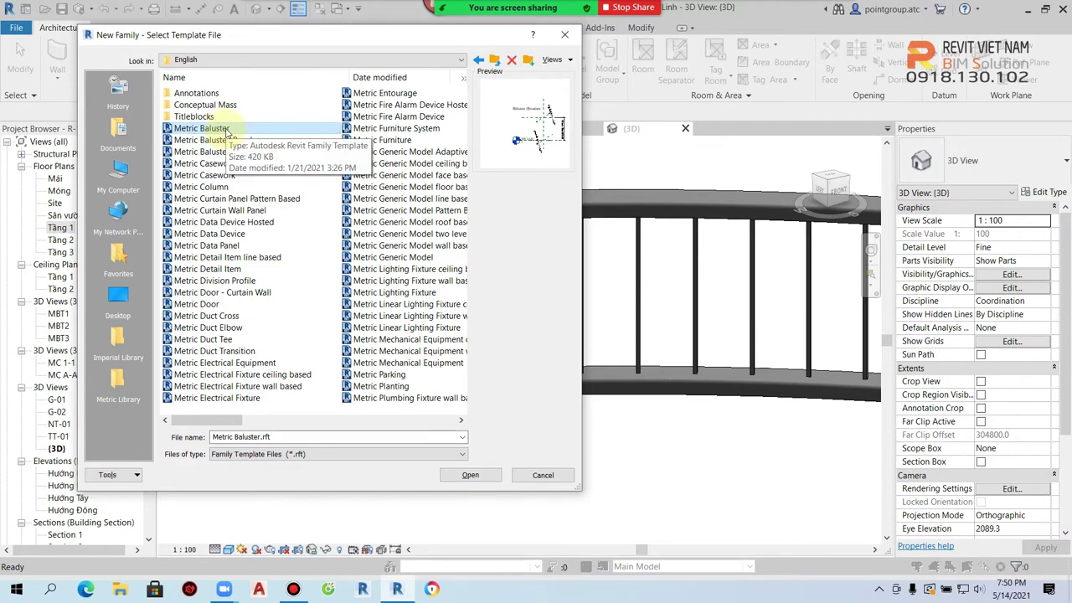
left_click(479, 471)
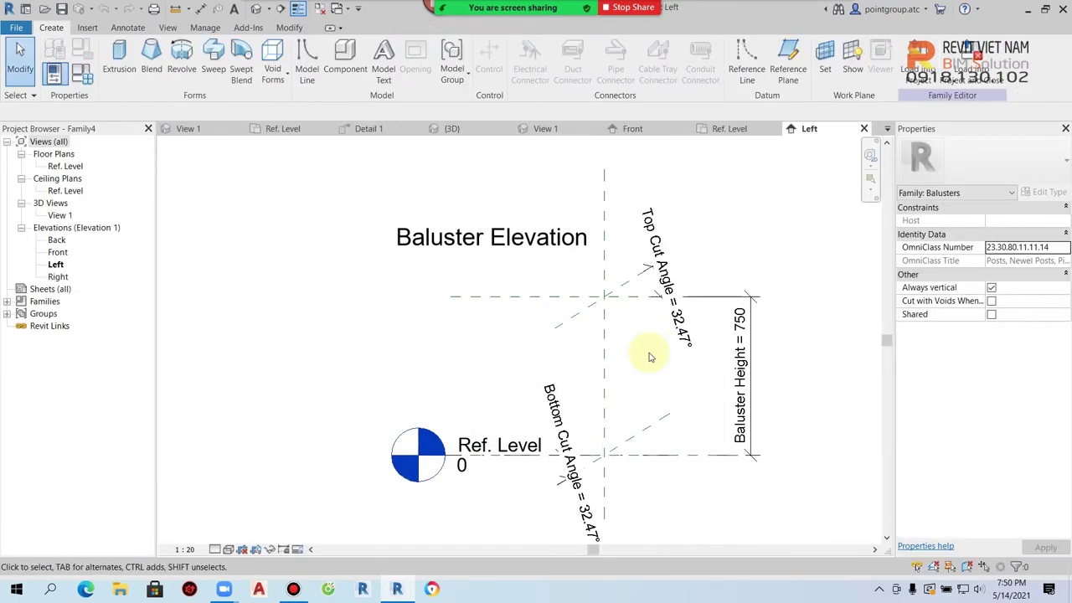
Change the baluster family's Baluster Height type parameter from 750 to 830
left_click(53, 74)
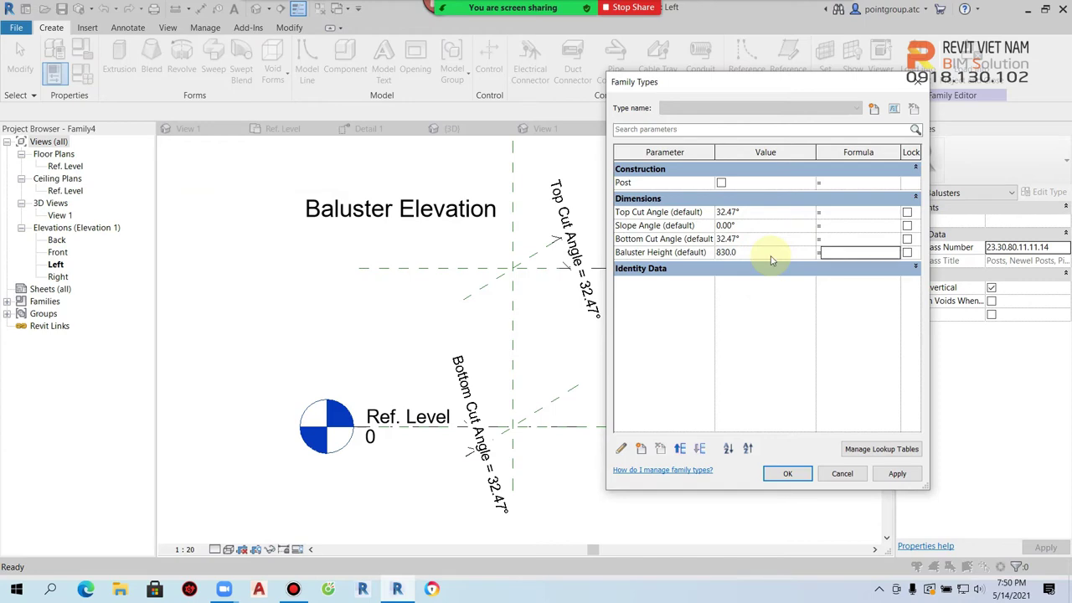
left_click(787, 476)
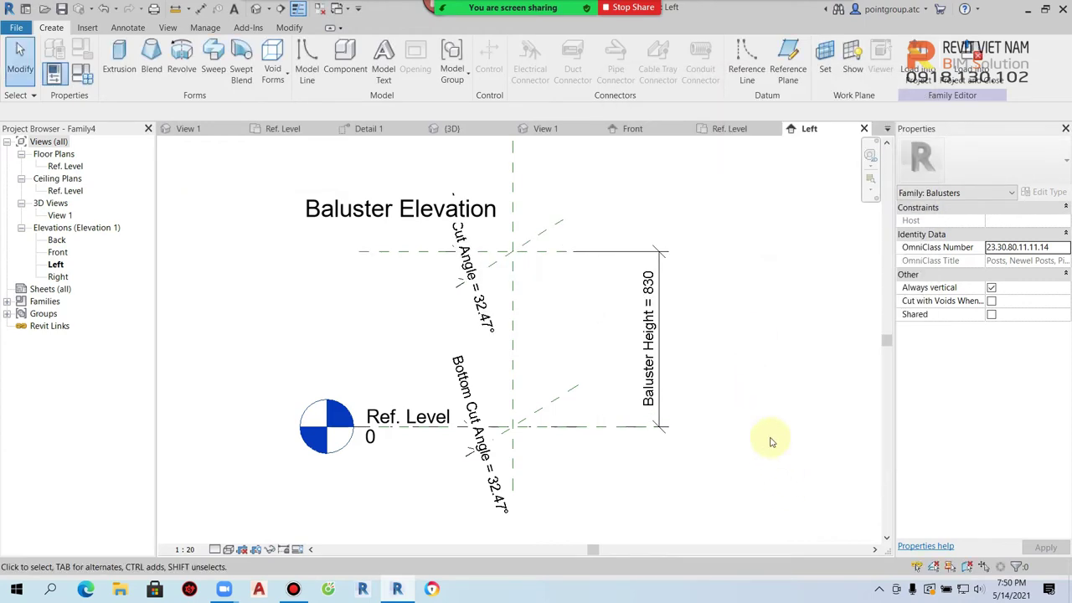
scroll(438, 280, "up", 2)
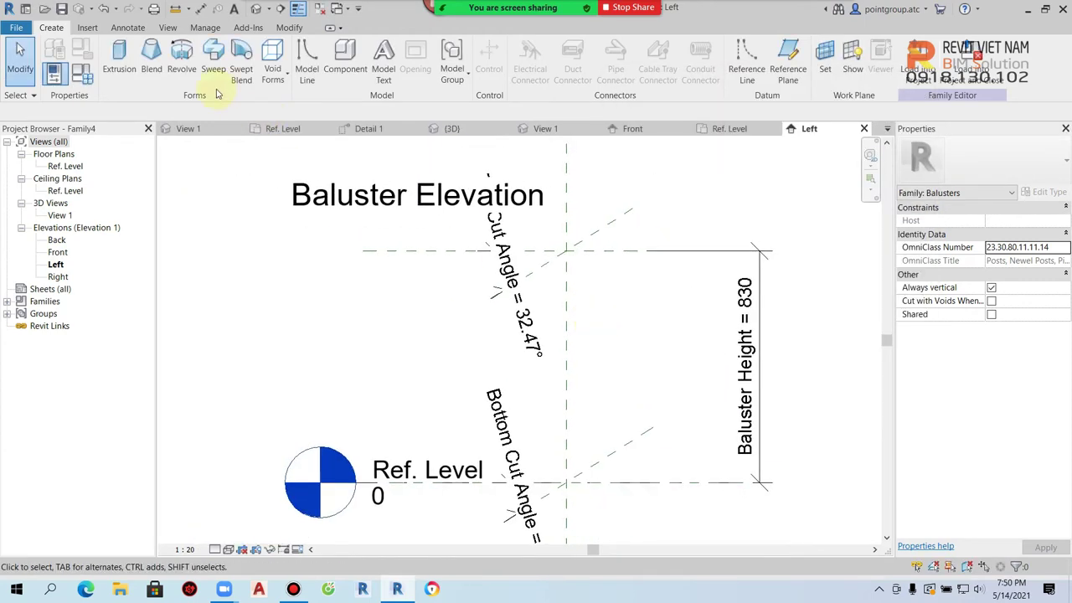
left_click(182, 60)
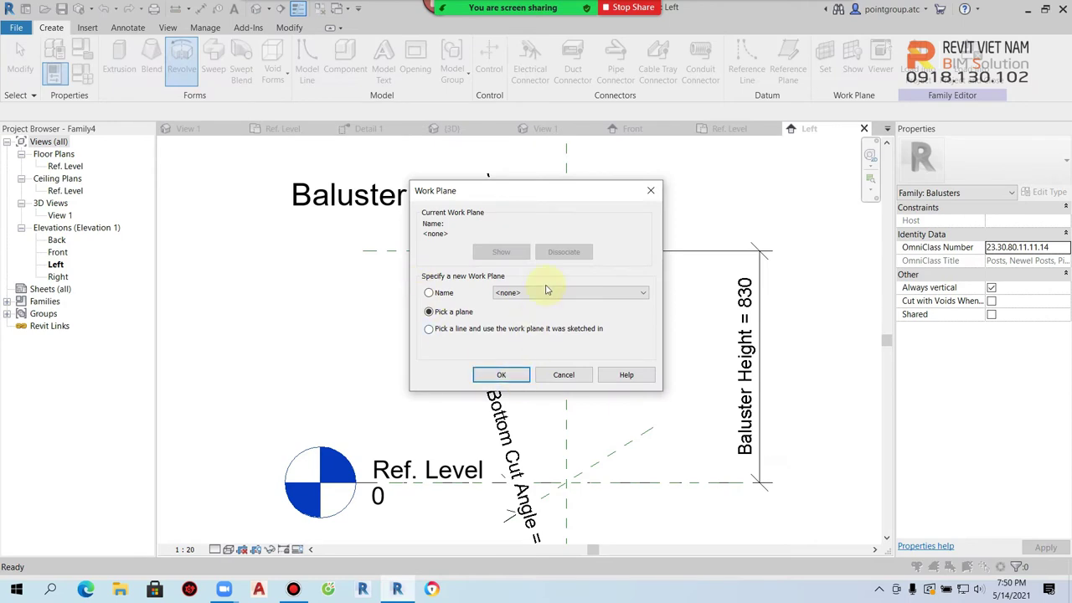
Set the revolve's work plane to the Center (Left/Right) reference plane
left_click(547, 292)
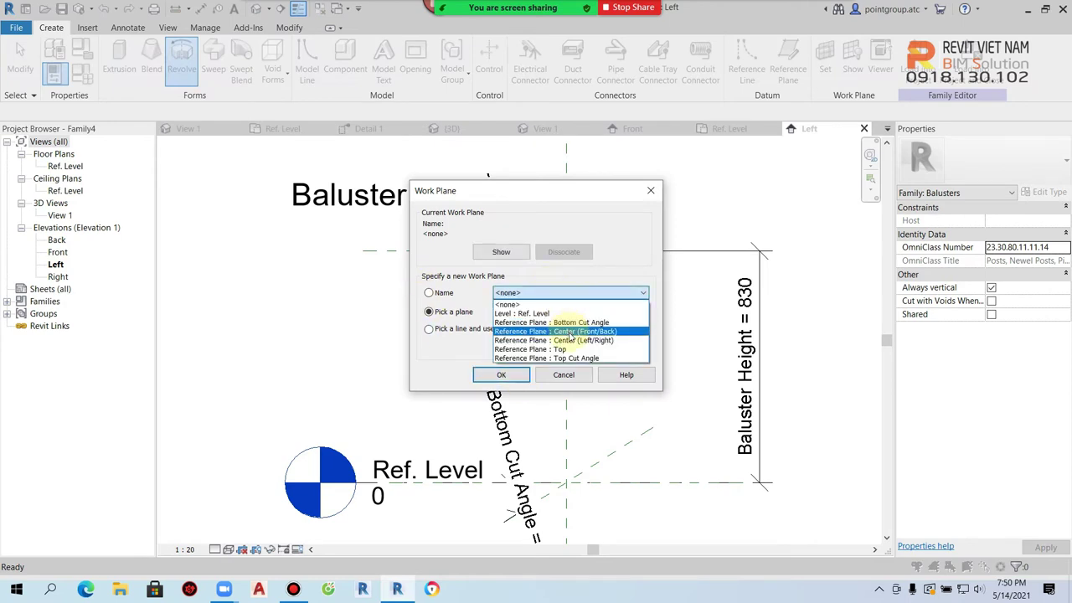
left_click(554, 340)
left_click(530, 376)
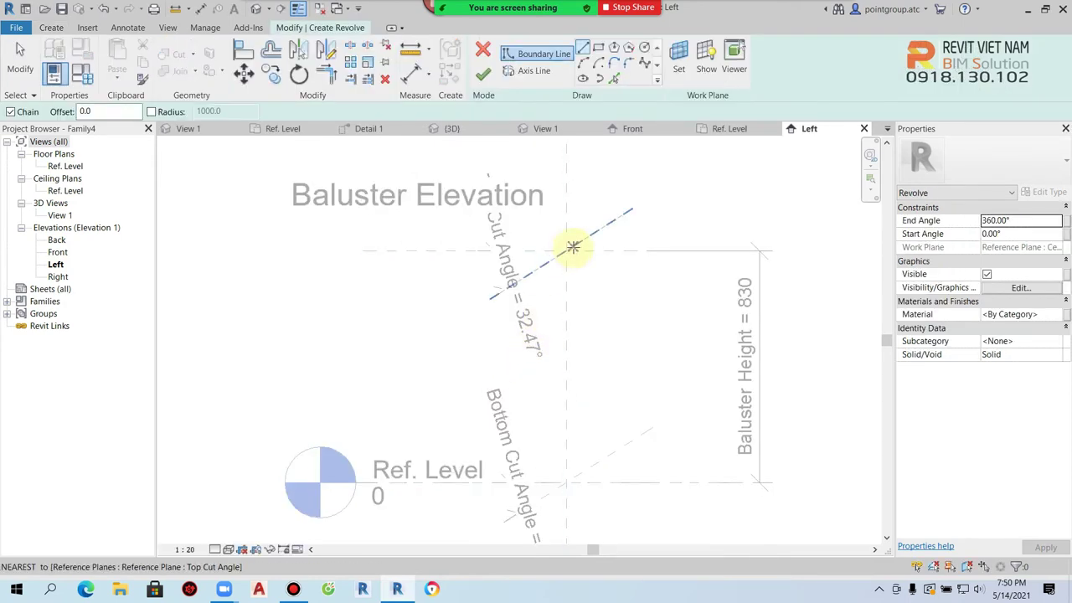
scroll(561, 251, "up", 3)
Sketch the top cap lines and the spindle's bulging arc of the revolve profile
left_click(559, 255)
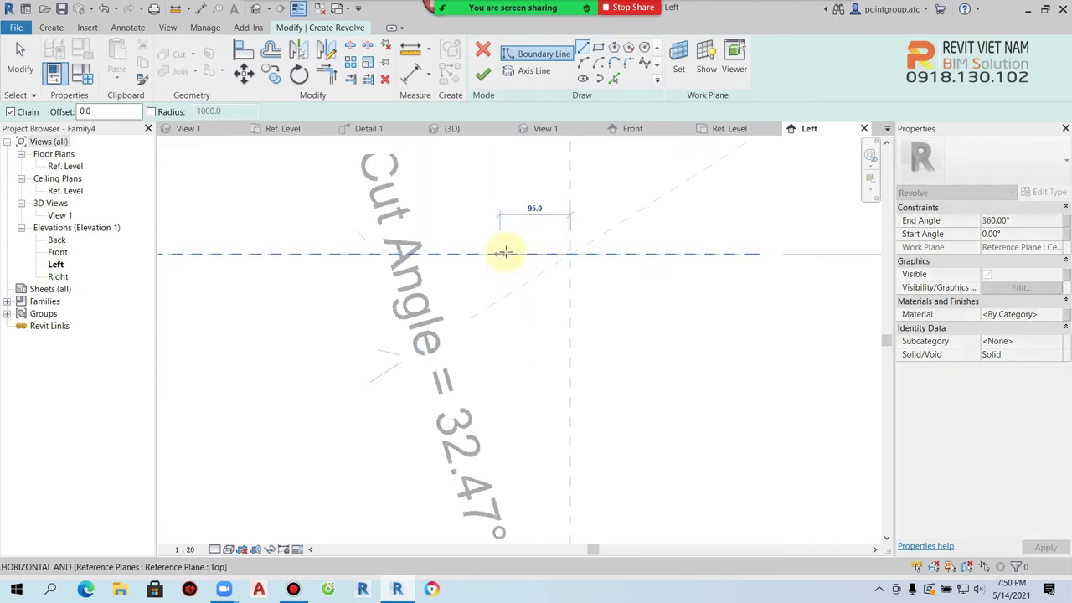
left_click(517, 254)
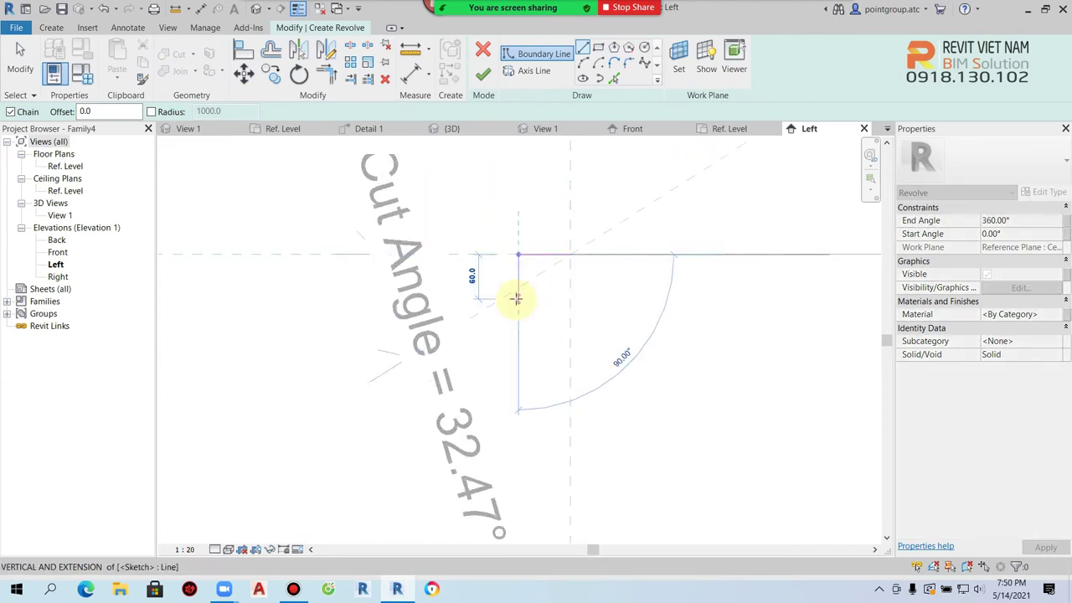
left_click(518, 287)
left_click(558, 289)
left_click(582, 63)
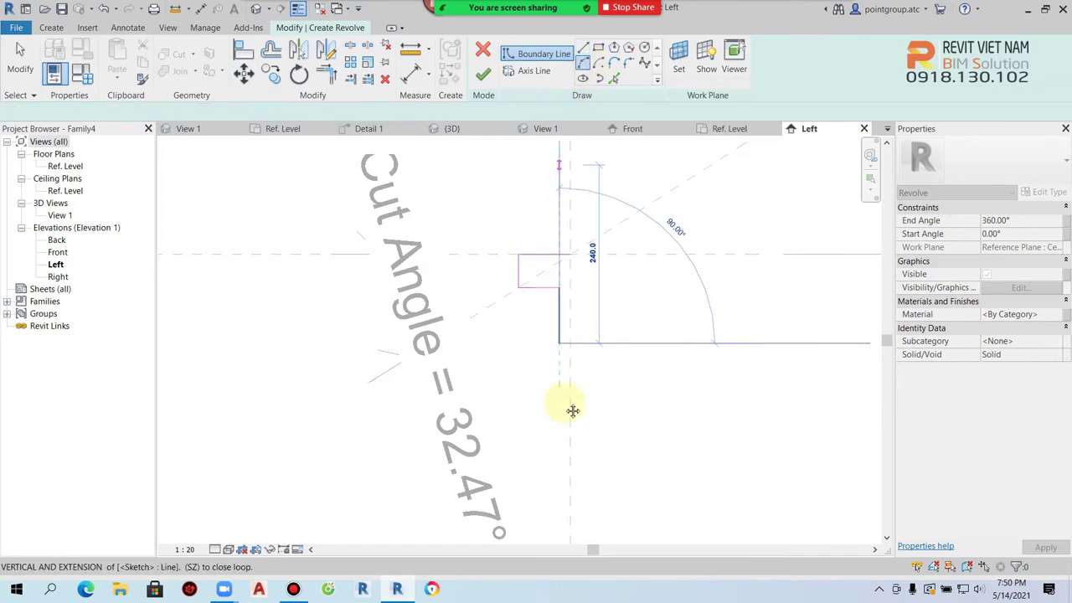
middle_click_drag(567, 407, 544, 314)
middle_click_drag(529, 391, 509, 363)
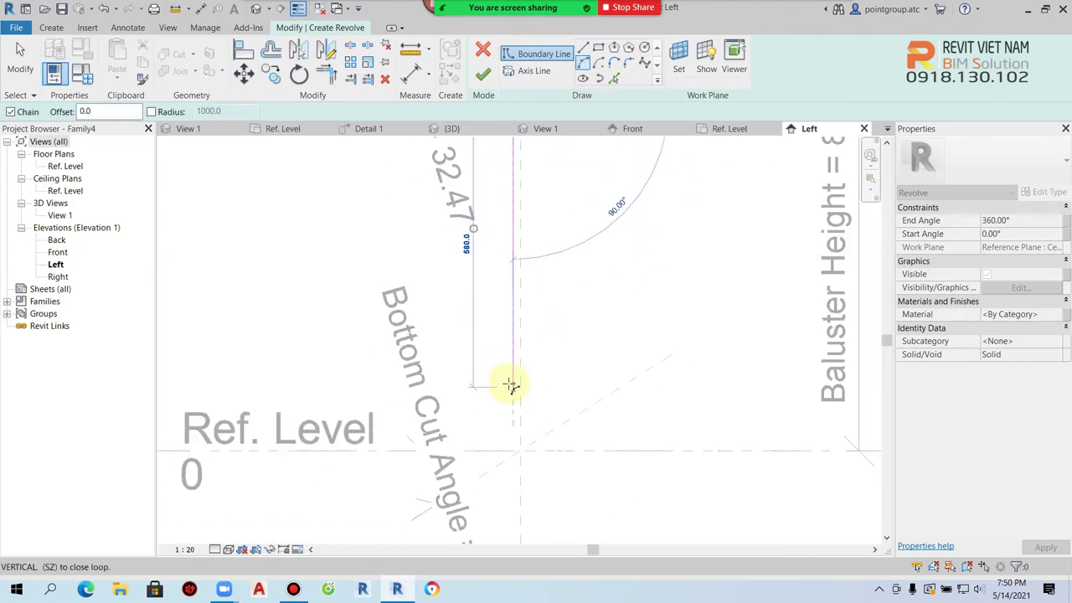
left_click(513, 378)
middle_click_drag(498, 316, 509, 382)
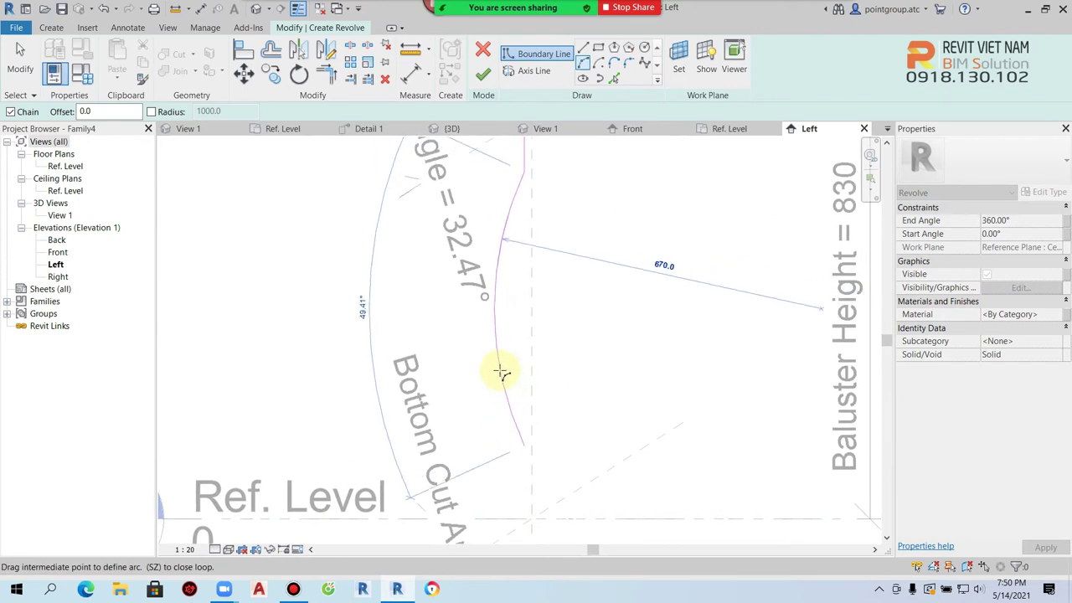
left_click(501, 371)
Draw the lower neck, base foot down to Ref. Level, and close the profile at the centre plane
left_click(583, 47)
left_click(524, 446)
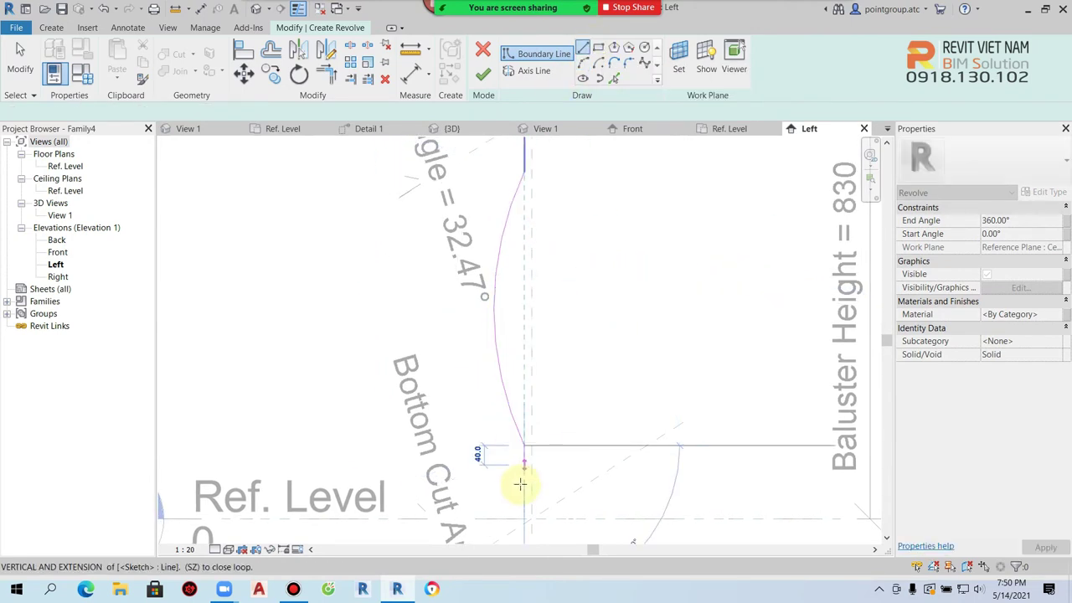
left_click(524, 505)
scroll(497, 505, "up", 1)
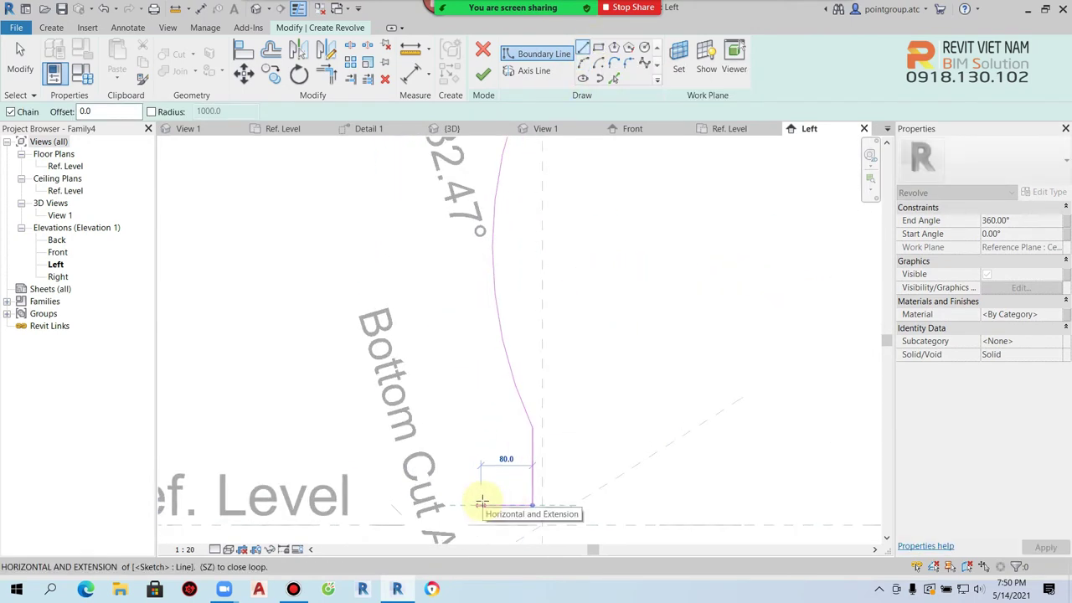
left_click(481, 505)
left_click(481, 525)
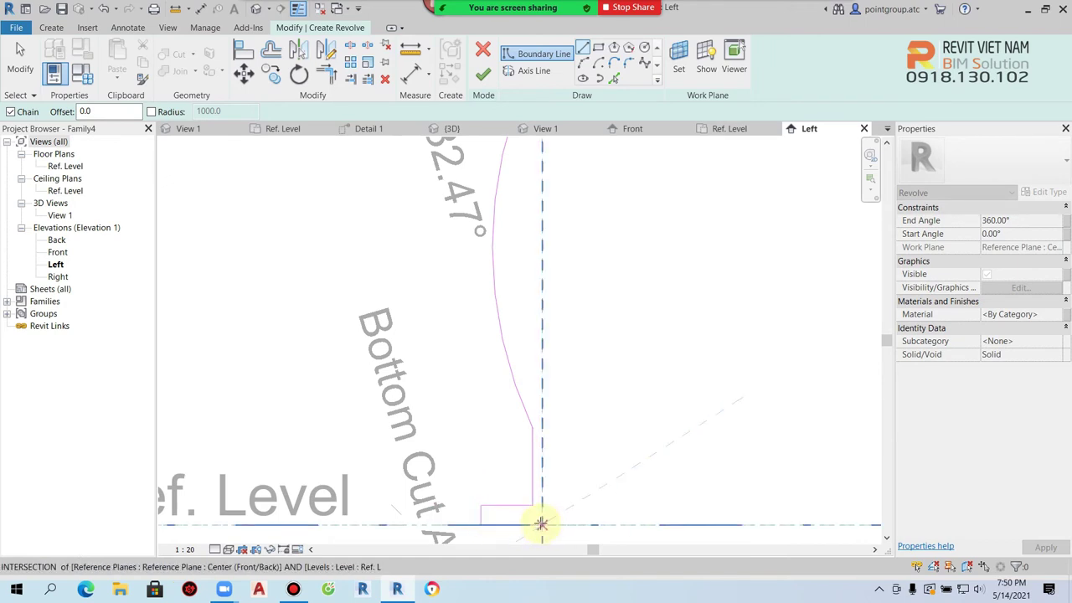
left_click(541, 524)
scroll(541, 524, "down", 2)
scroll(545, 426, "up", 3, "ctrl")
left_click(541, 251)
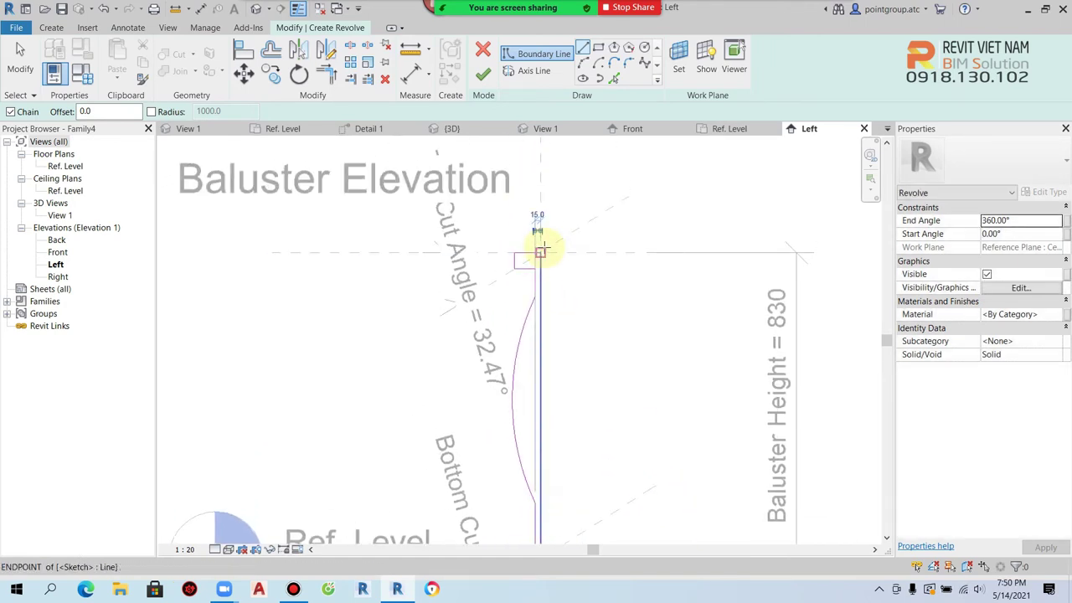
left_click(541, 251)
key("Escape")
key("Escape")
Narrow the baluster's base foot to 45.0
scroll(556, 323, "down", 2)
scroll(567, 302, "up", 3)
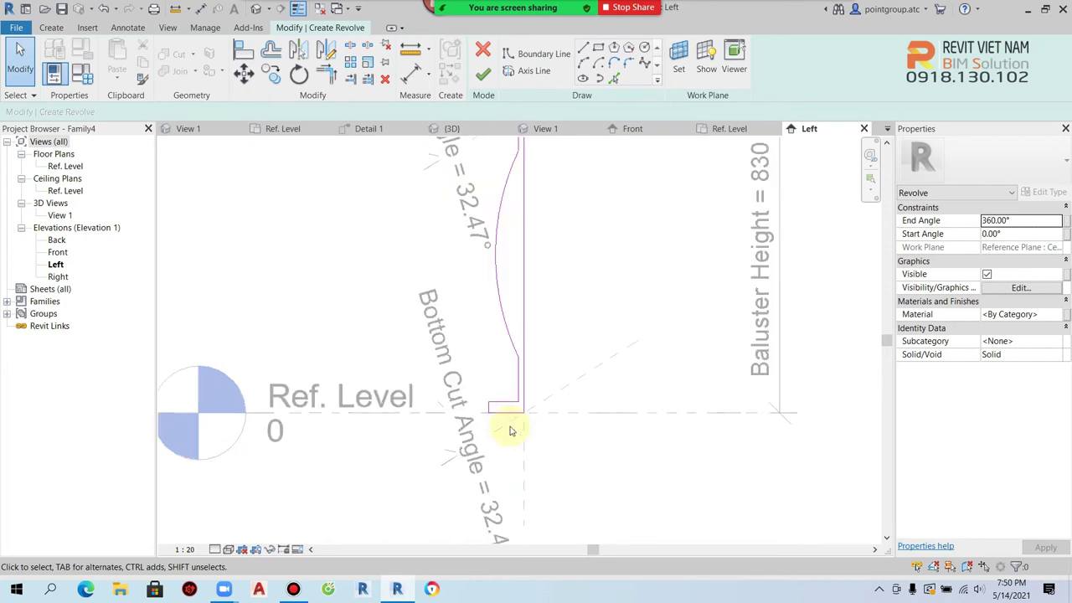
scroll(498, 419, "up", 3)
left_click_drag(460, 386, 506, 386)
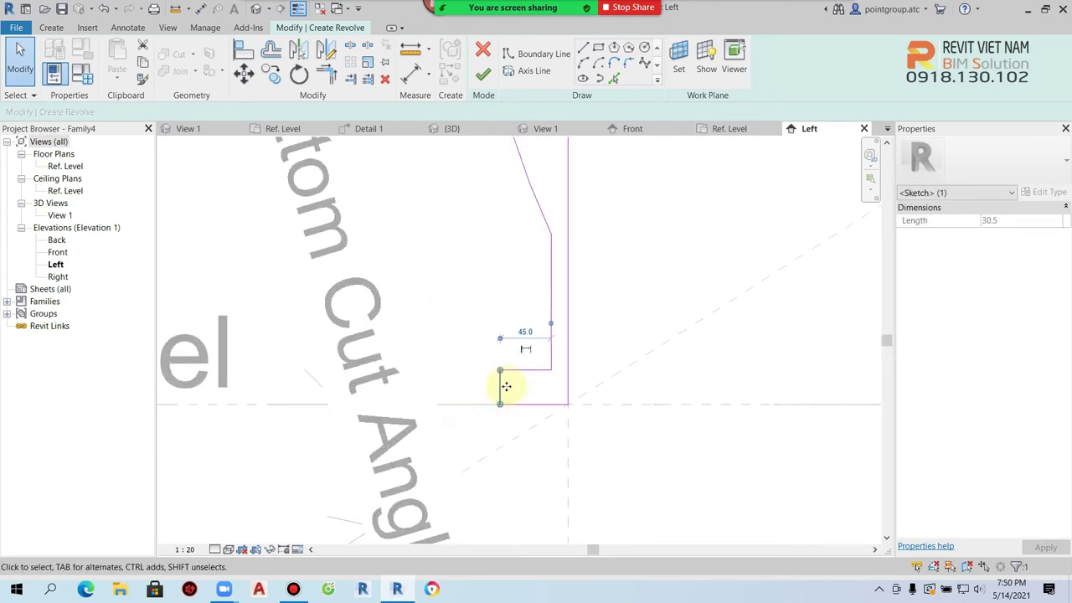
left_click(538, 447)
scroll(539, 447, "down", 2)
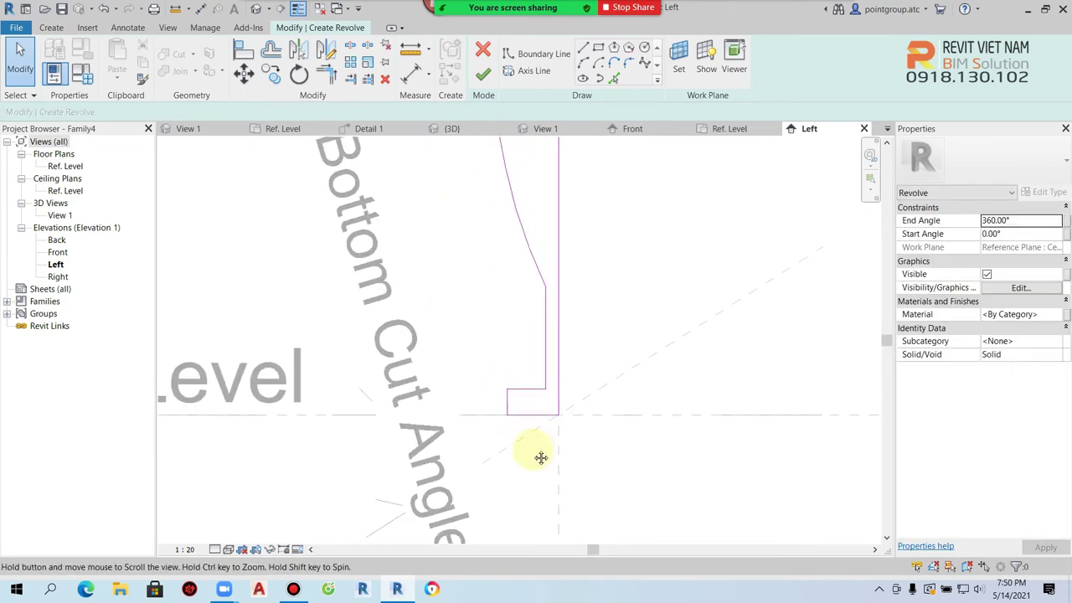
scroll(458, 397, "up", 2)
scroll(458, 397, "down", 2)
scroll(550, 383, "down", 2)
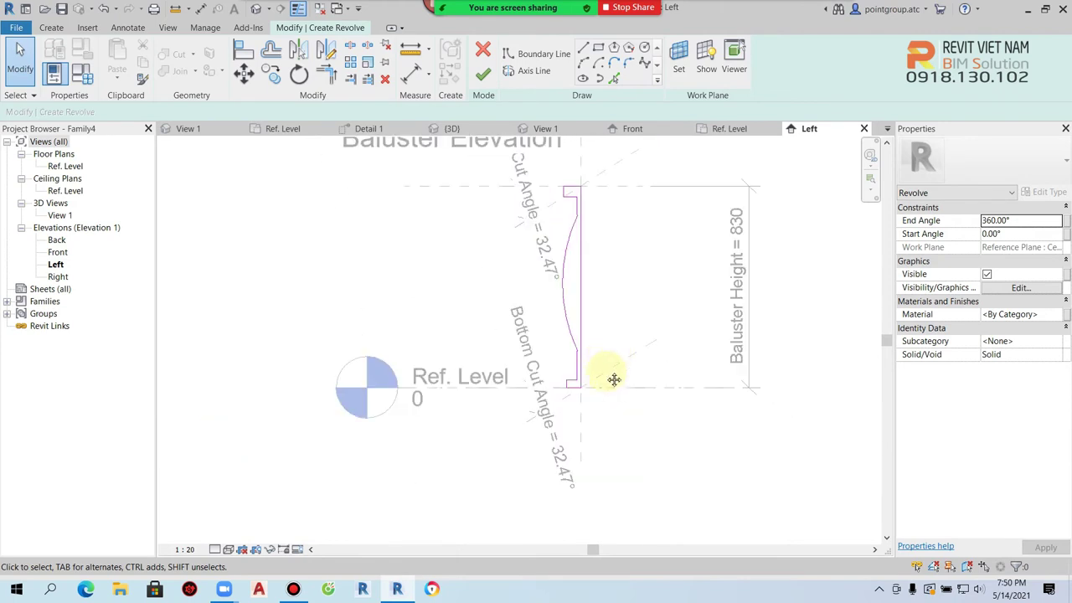
Align the profile's bottom corner to the reference line
key("l")
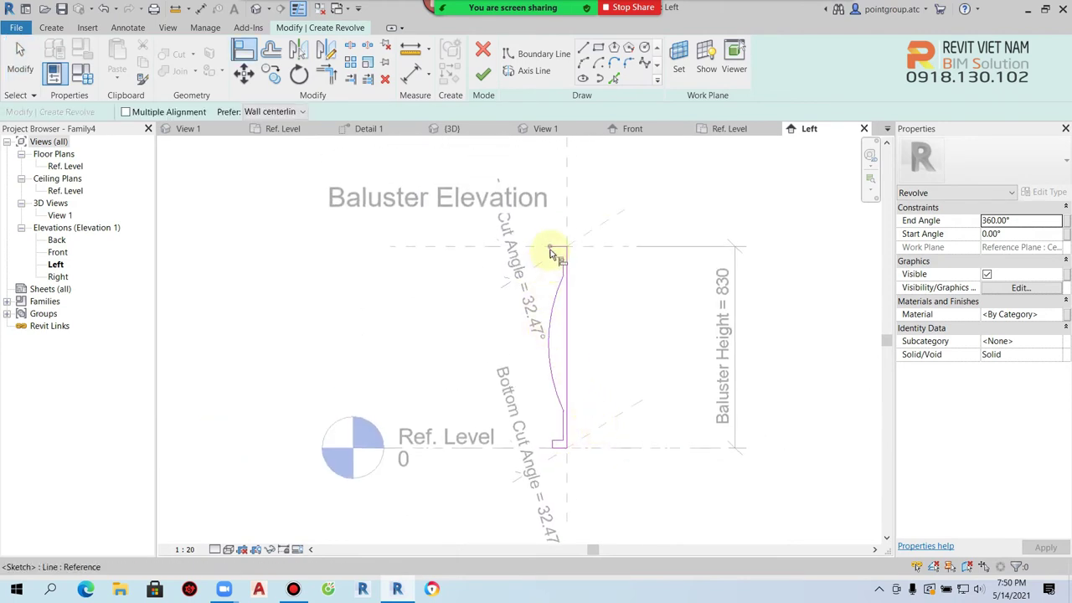
scroll(551, 444, "up", 2)
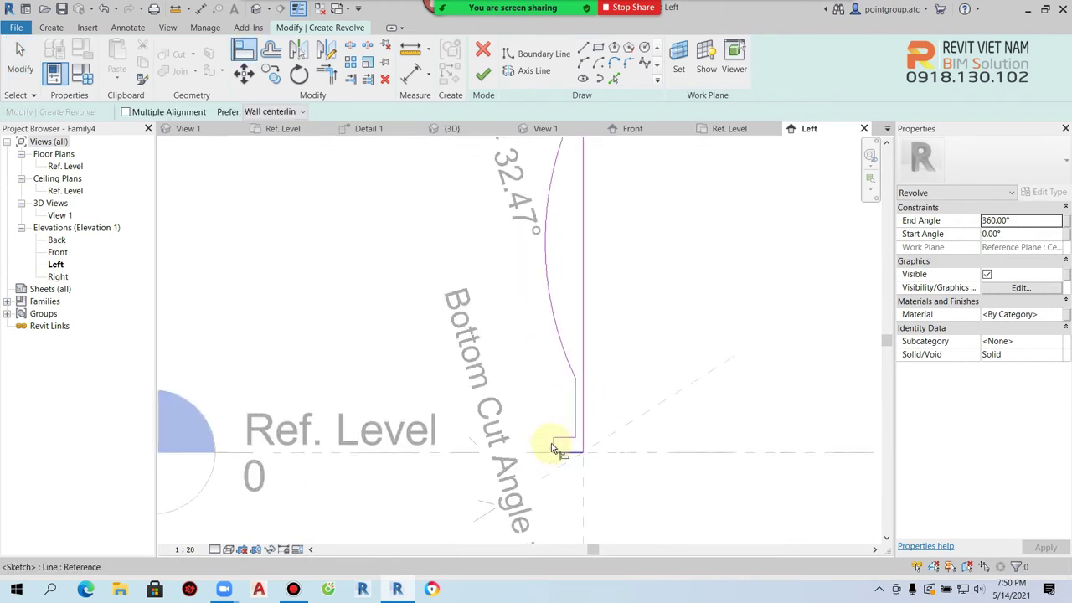
left_click(555, 443)
scroll(613, 416, "down", 2)
key("Escape")
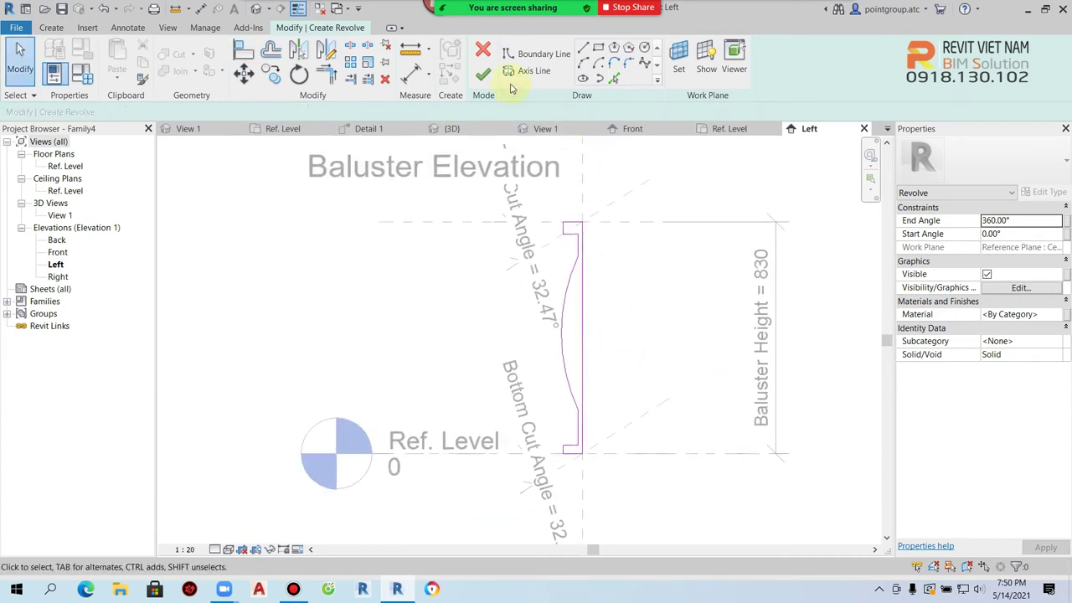
Draw the revolve axis on the centre plane and finish the solid baluster
left_click(507, 74)
left_click(582, 172)
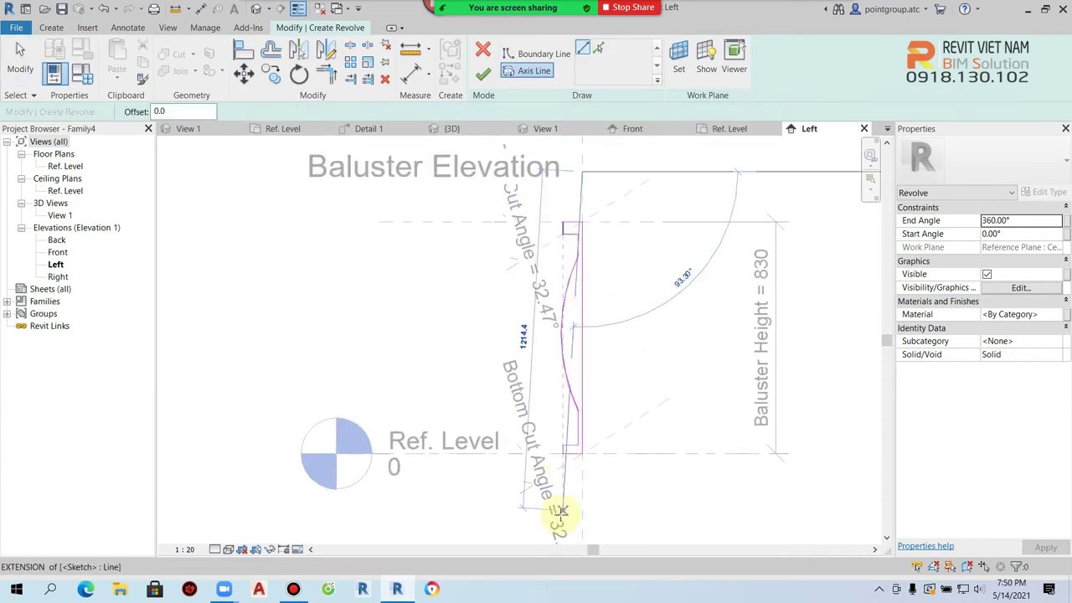
left_click(586, 511)
left_click(482, 73)
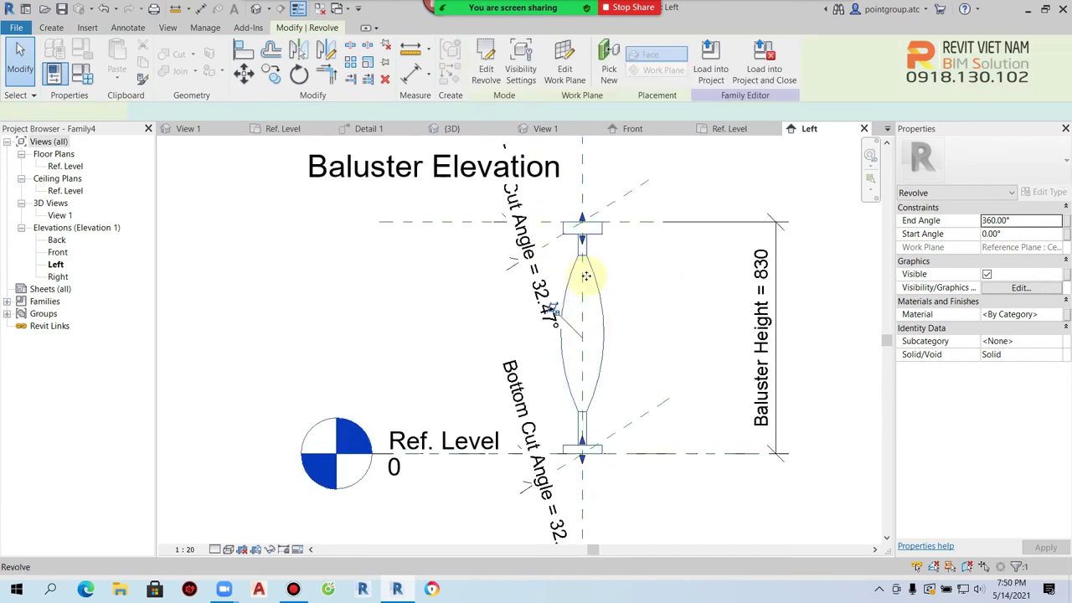
Switch to the default 3D view and save the baluster family as CT1
left_click(669, 329)
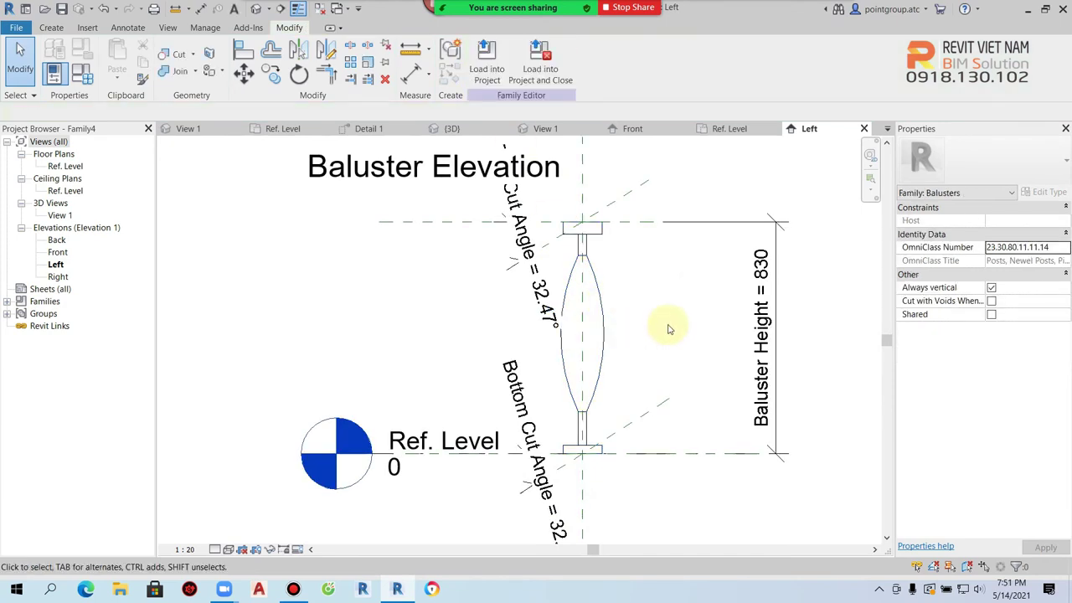
left_click(255, 8)
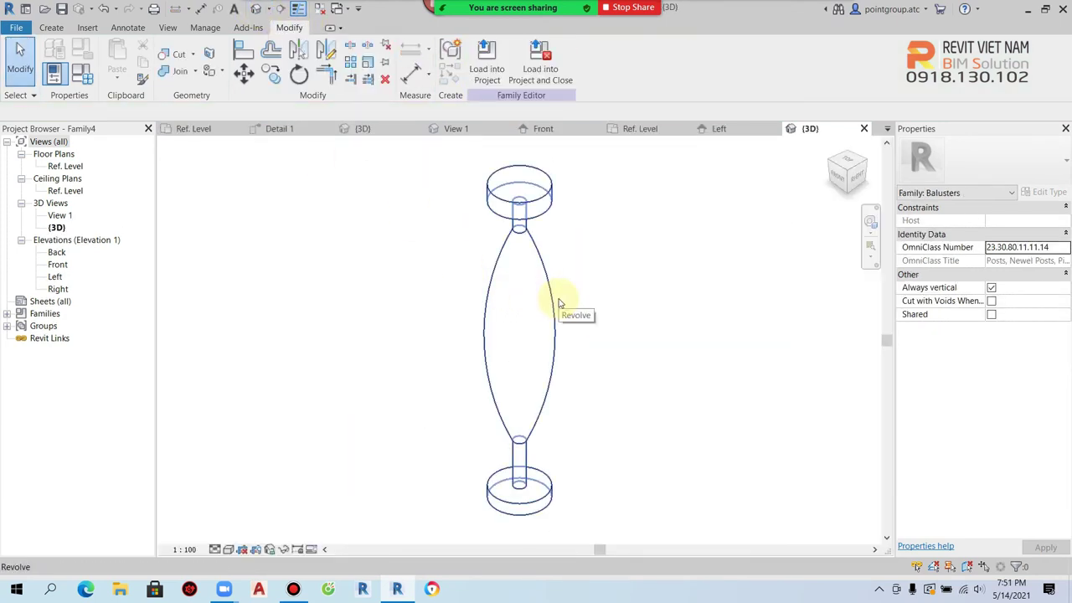
key("ctrl+s")
type("CT1")
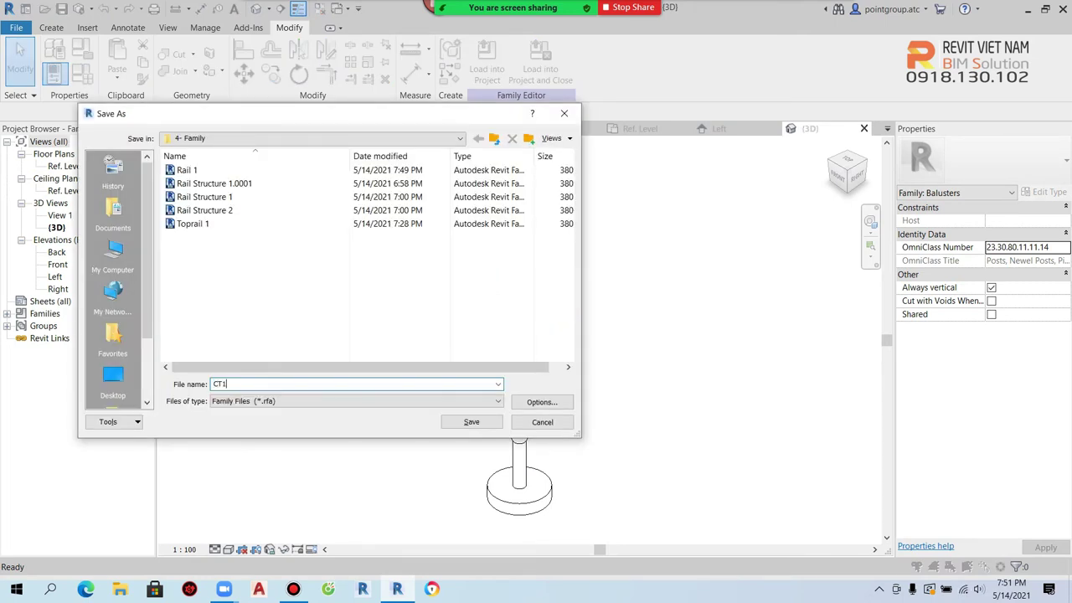
left_click(471, 423)
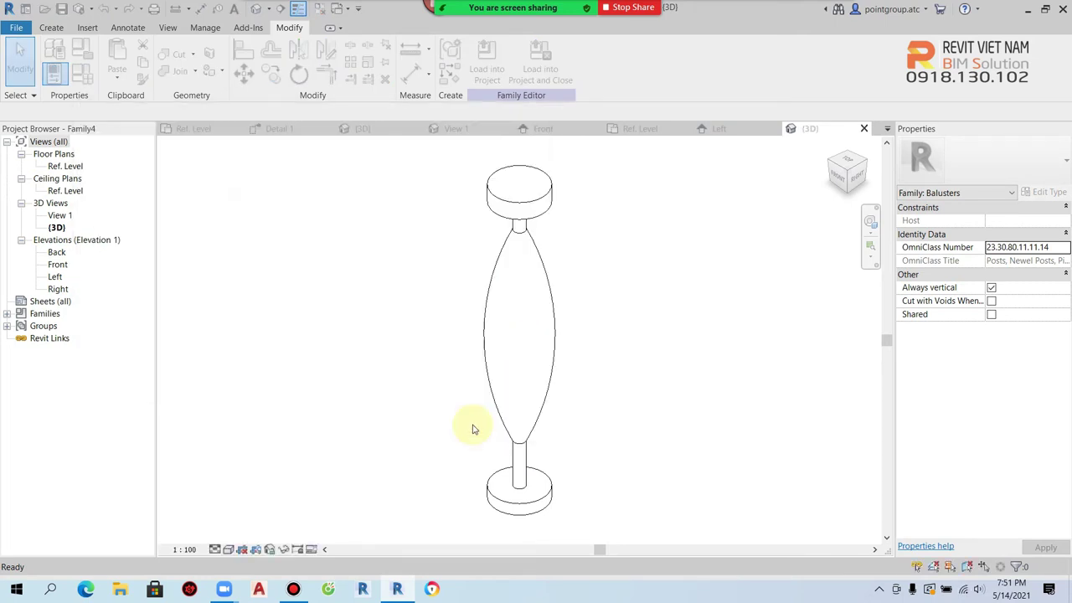
Load CT1 into the railing project, overwriting the existing family version
left_click(488, 67)
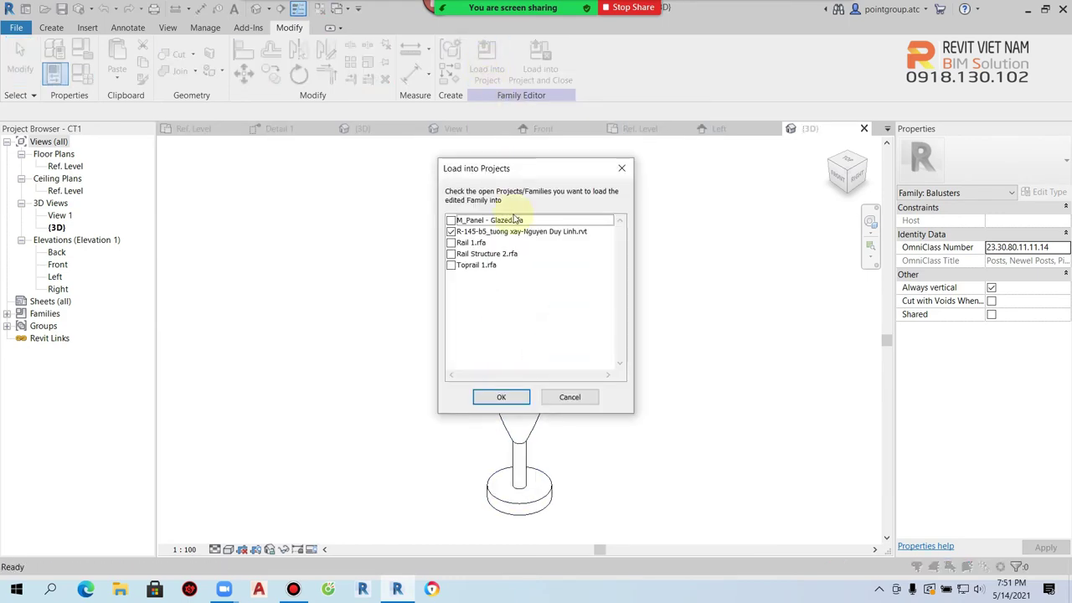
left_click(502, 398)
left_click(507, 250)
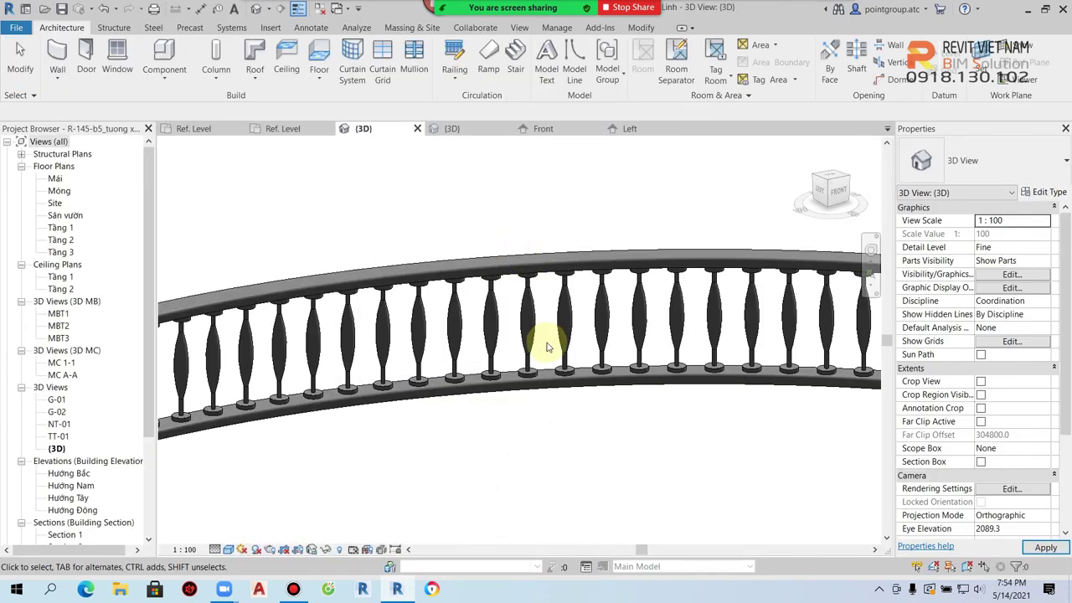
scroll(553, 402, "up", 5)
scroll(586, 469, "up", 2)
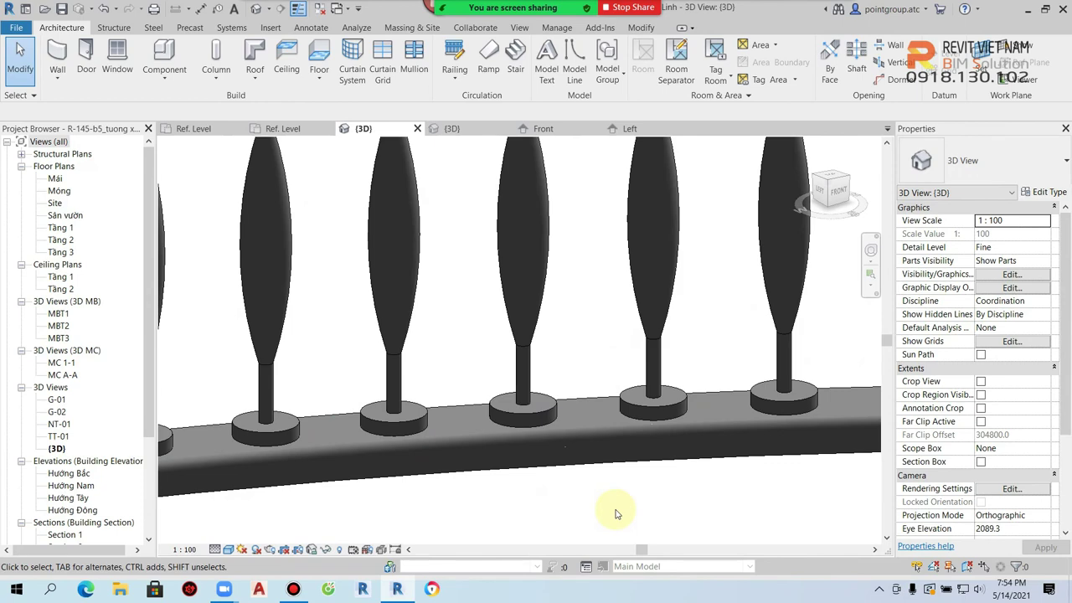
scroll(615, 514, "down", 5)
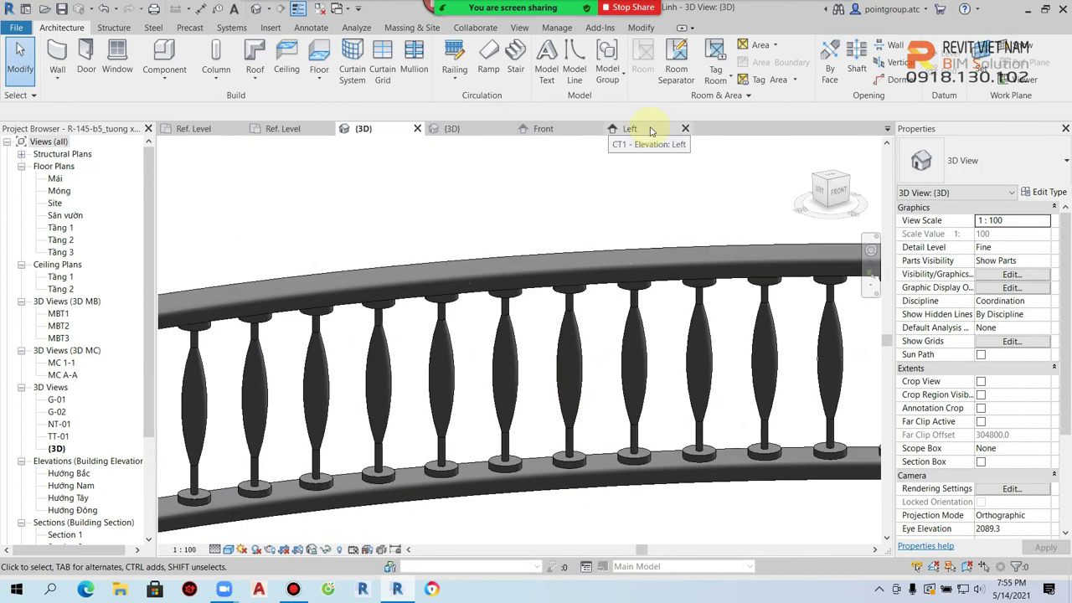
left_click(628, 128)
Reopen the revolve profile and delete the old spindle arc
double_click(546, 355)
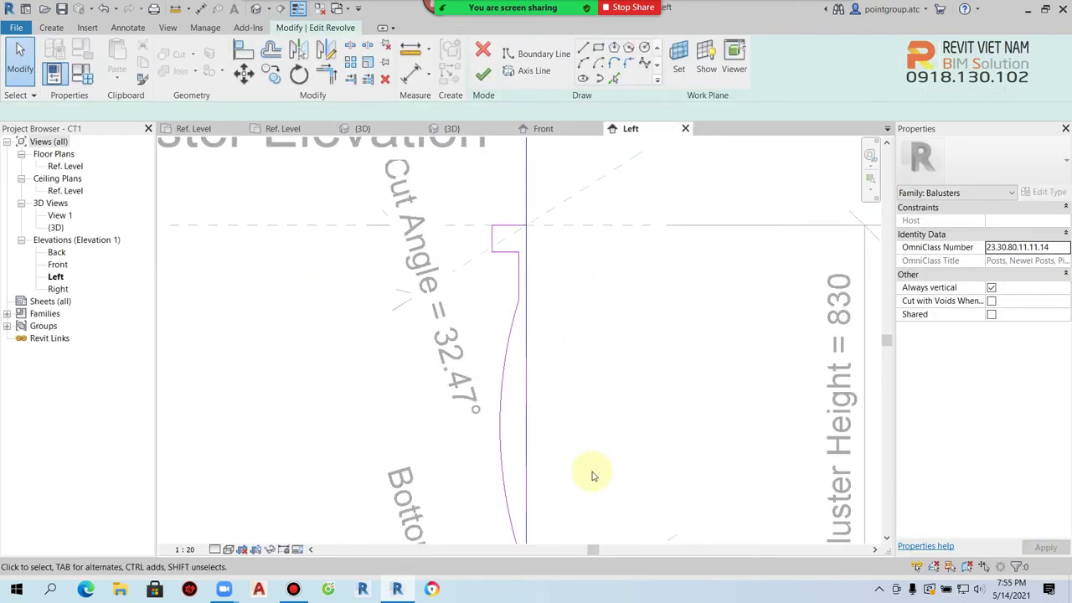
scroll(537, 380, "up", 3)
scroll(537, 379, "up", 2)
left_click(514, 391)
mouse_move(515, 390)
left_mouse_down()
mouse_move(480, 248)
mouse_move(461, 242)
mouse_move(484, 243)
left_mouse_up()
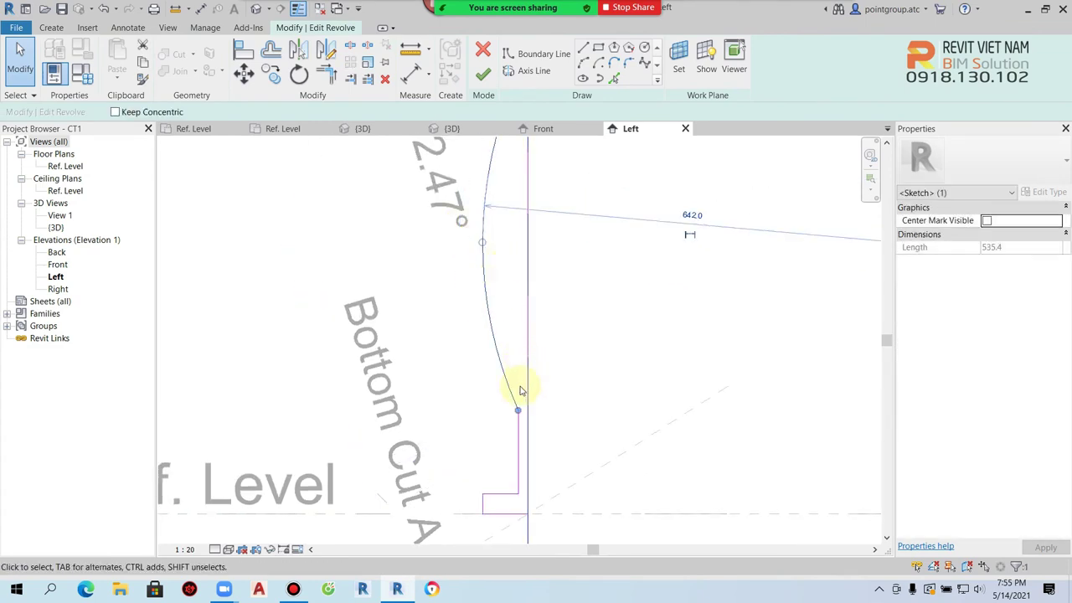
scroll(520, 391, "down", 1)
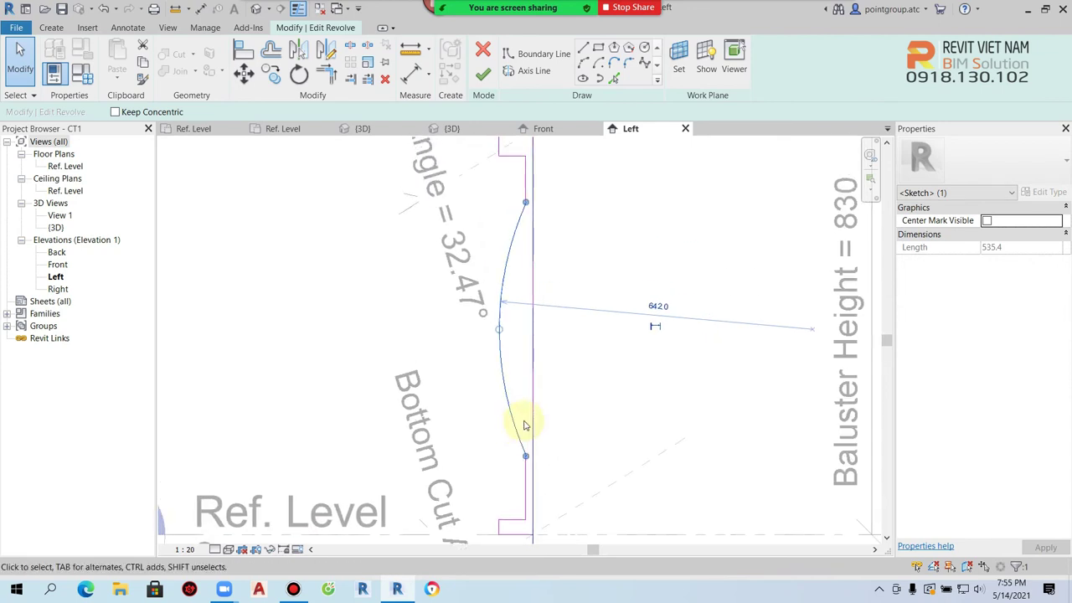
key("Delete")
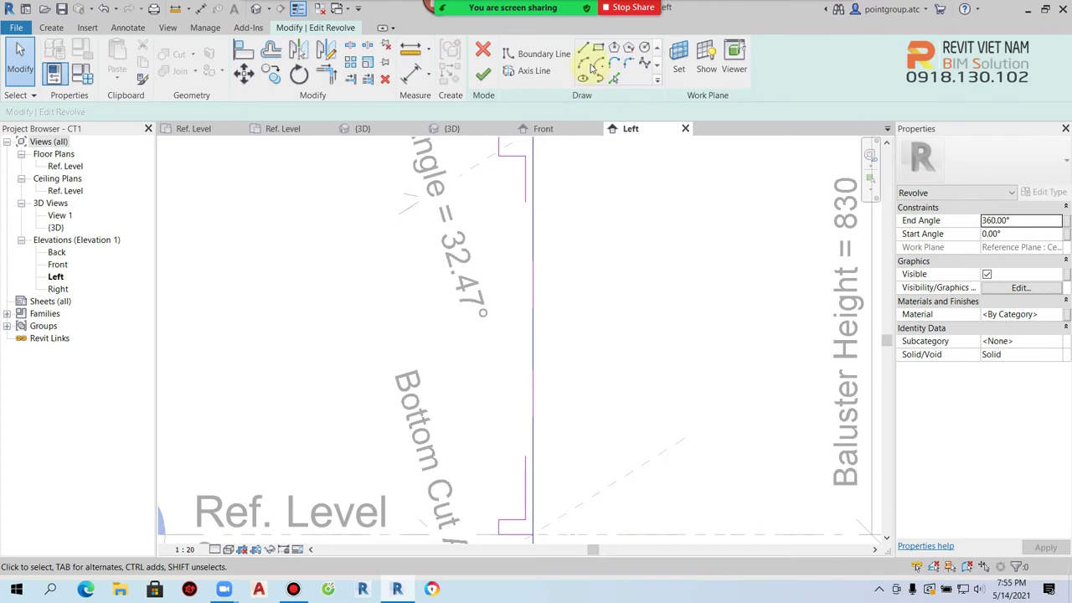
Draw a new boundary arc bulging left between the endpoints and finish the revolve
key("l")
key("i")
left_click(525, 201)
left_click(526, 453)
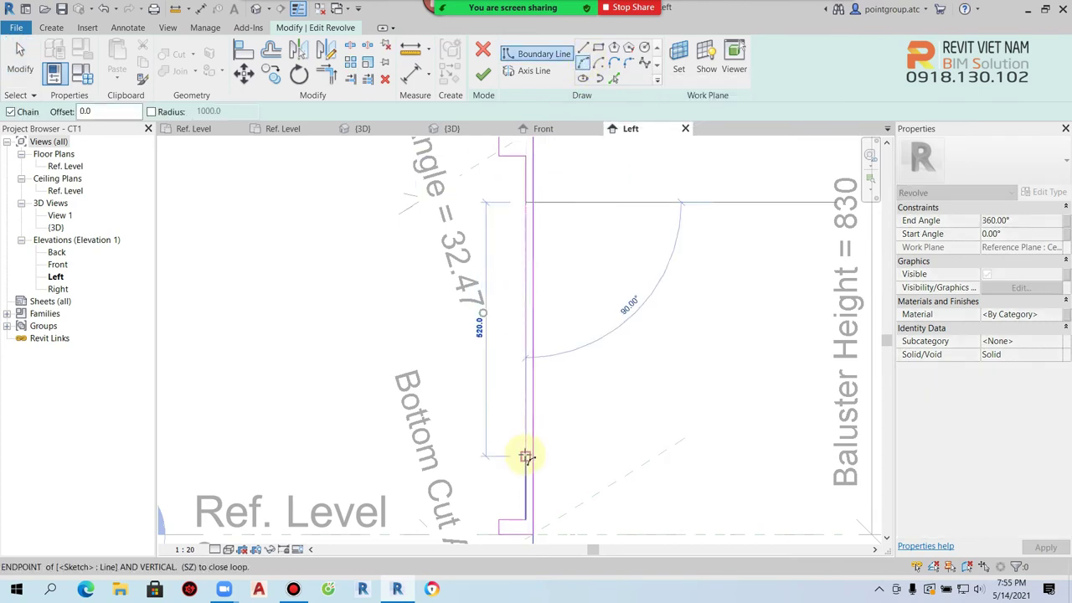
left_click(500, 376)
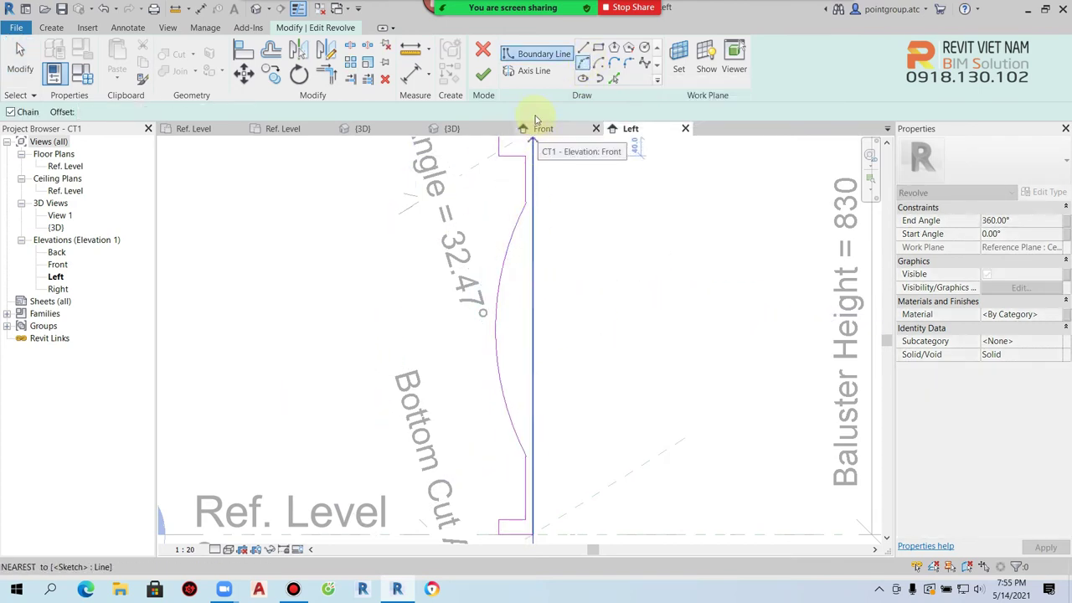
left_click(483, 73)
left_click(642, 223)
left_click(553, 233)
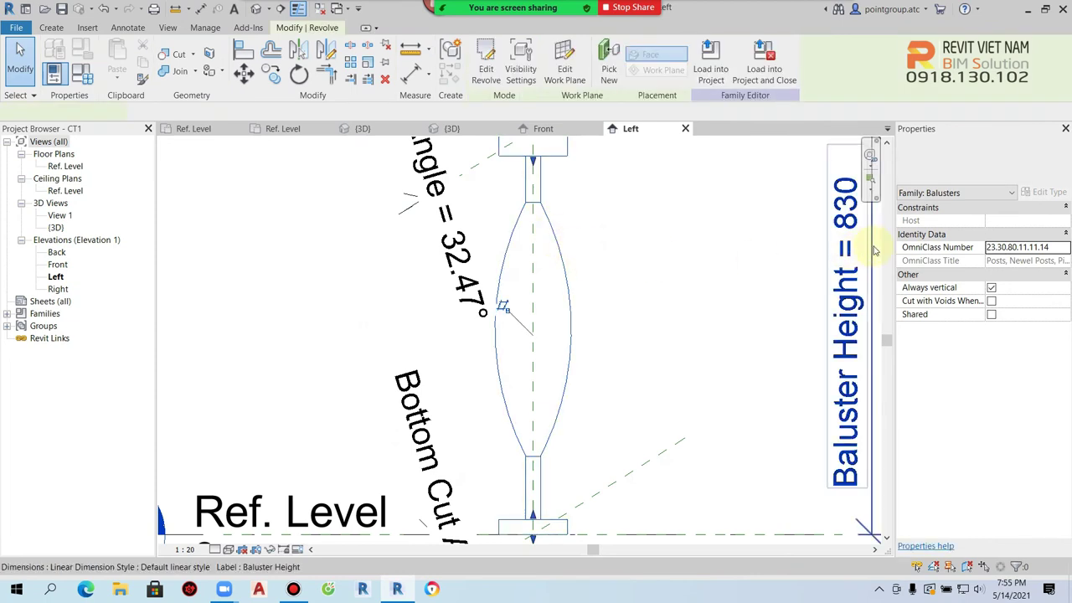
Associate the revolve's material with a new family parameter named Vat lieu
left_click(1062, 314)
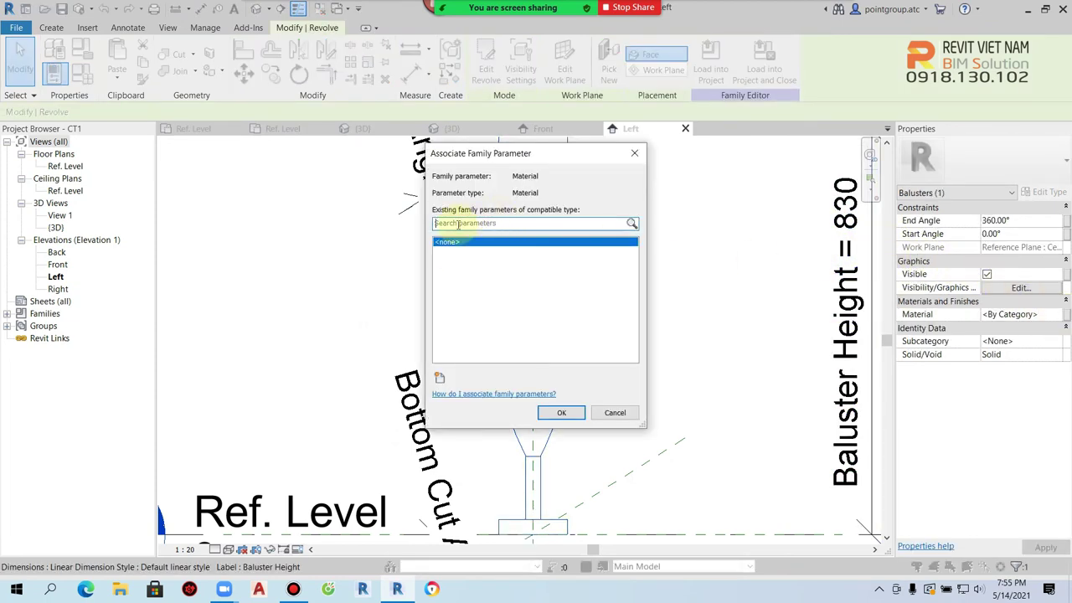
left_click(439, 381)
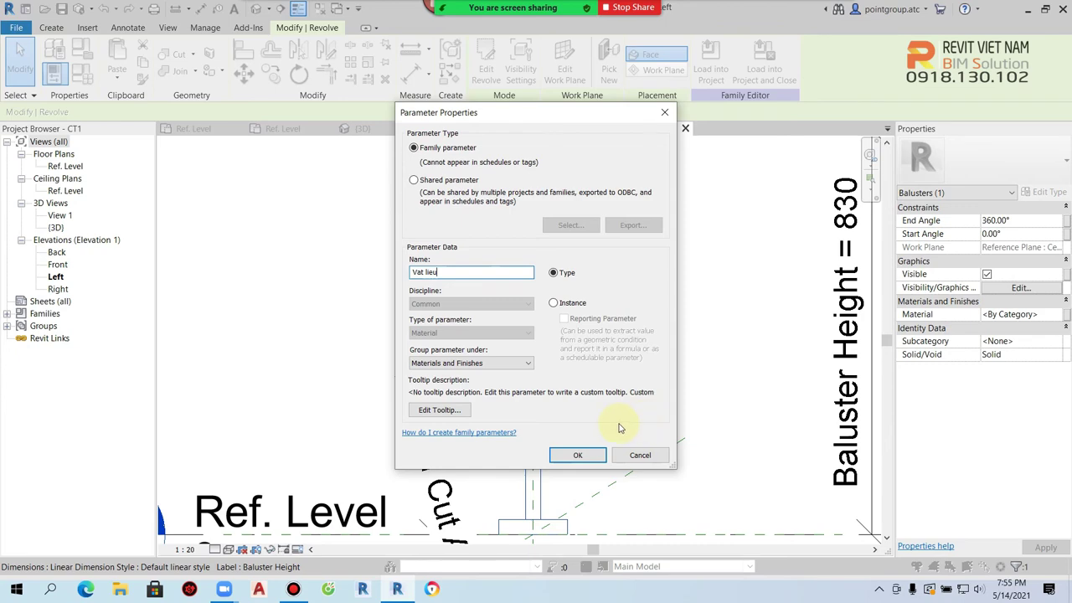
left_click(577, 455)
left_click(560, 412)
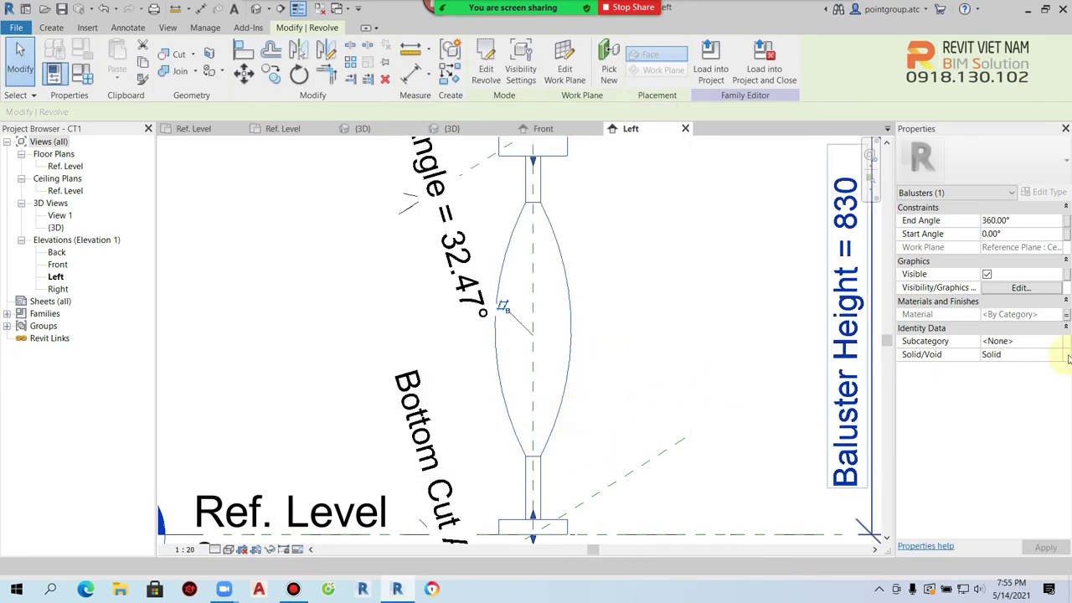
Reload CT1 into the railing project, overwriting the existing version
left_click(710, 73)
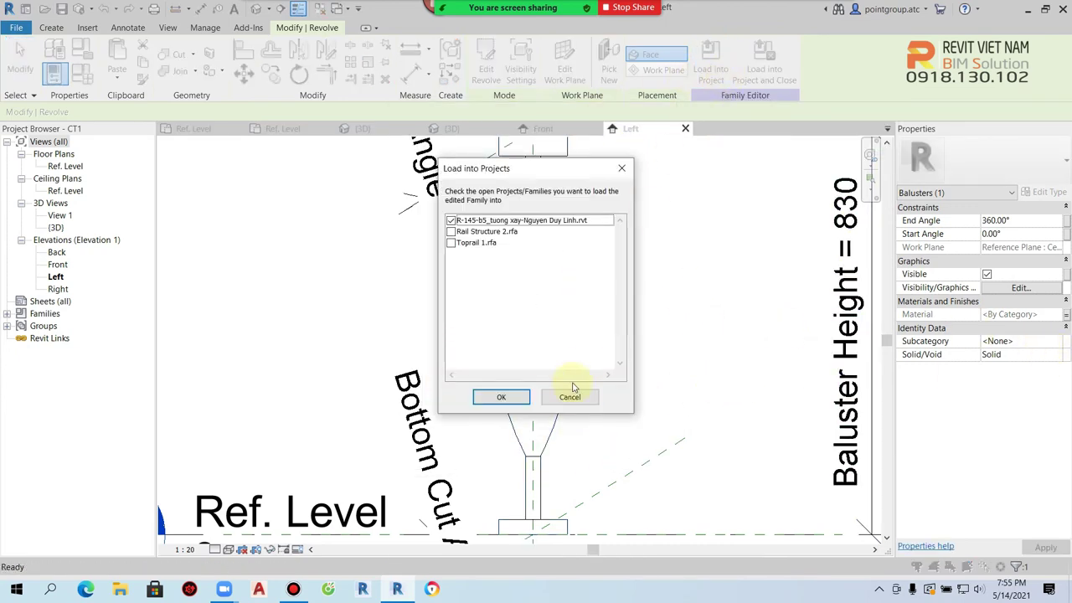
left_click(508, 399)
left_click(533, 249)
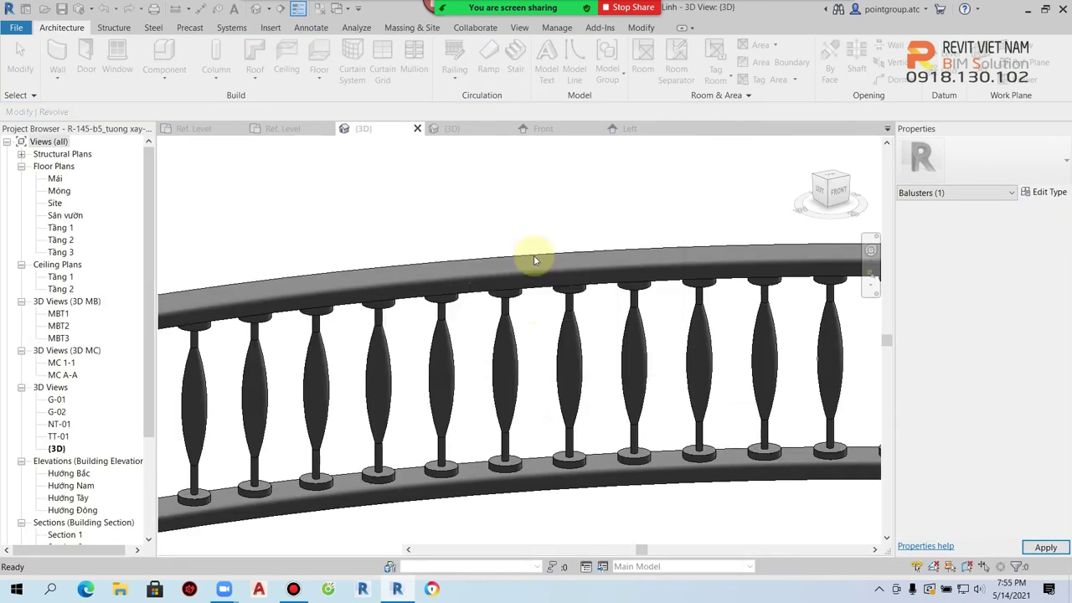
left_click(581, 285)
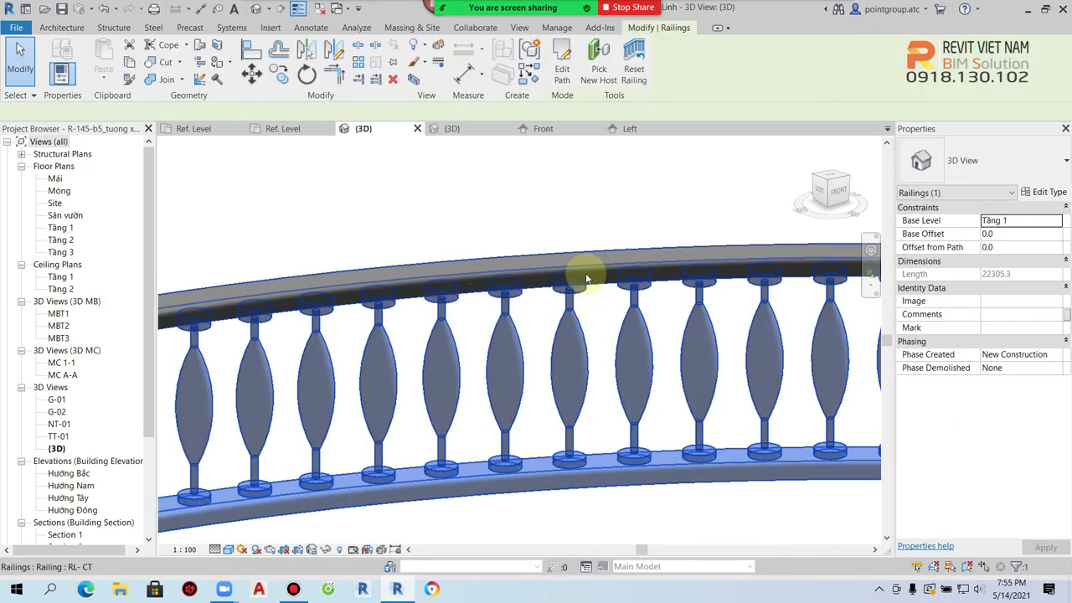
left_click(1043, 192)
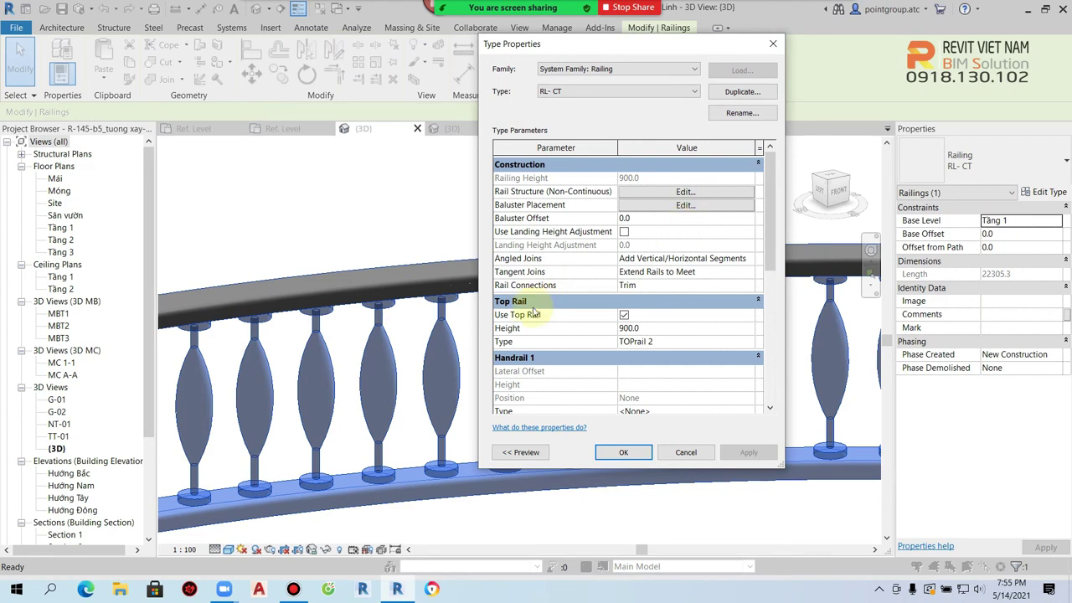
left_click(695, 205)
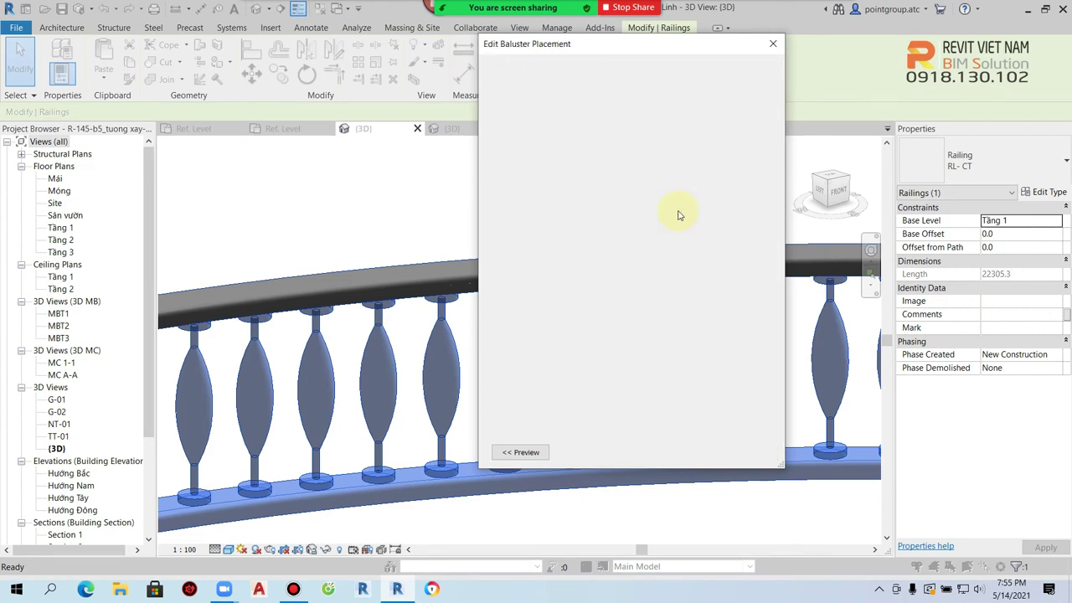
left_click(636, 444)
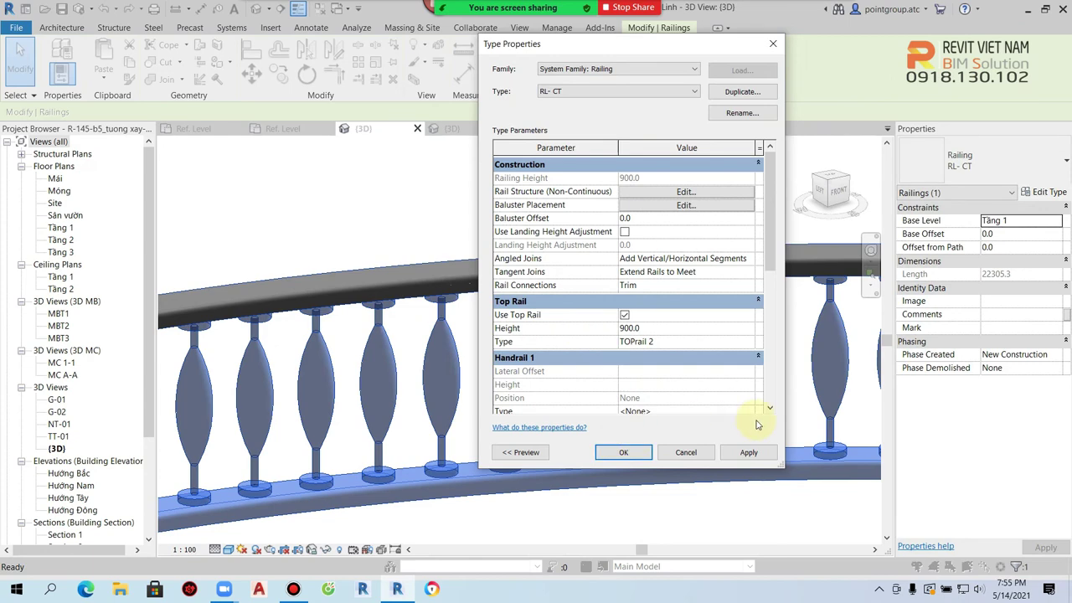
left_click(650, 452)
scroll(122, 423, "down", 1)
scroll(122, 423, "down", 3)
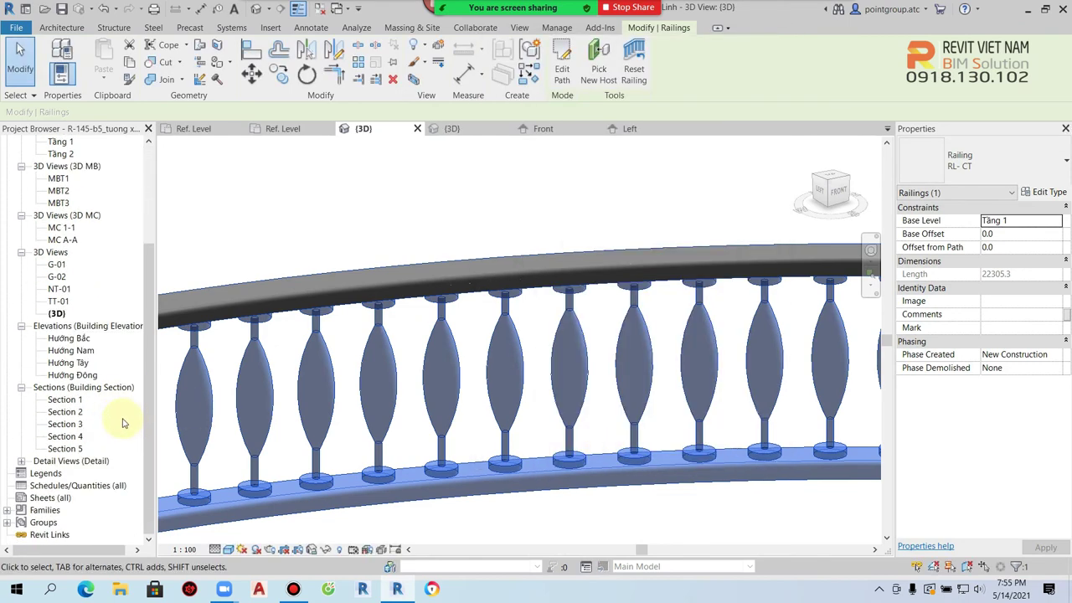
Set the CT1 type's Vat lieu material to Mta- 701- Steel- Rail structure 1 via the Project Browser
left_click(8, 510)
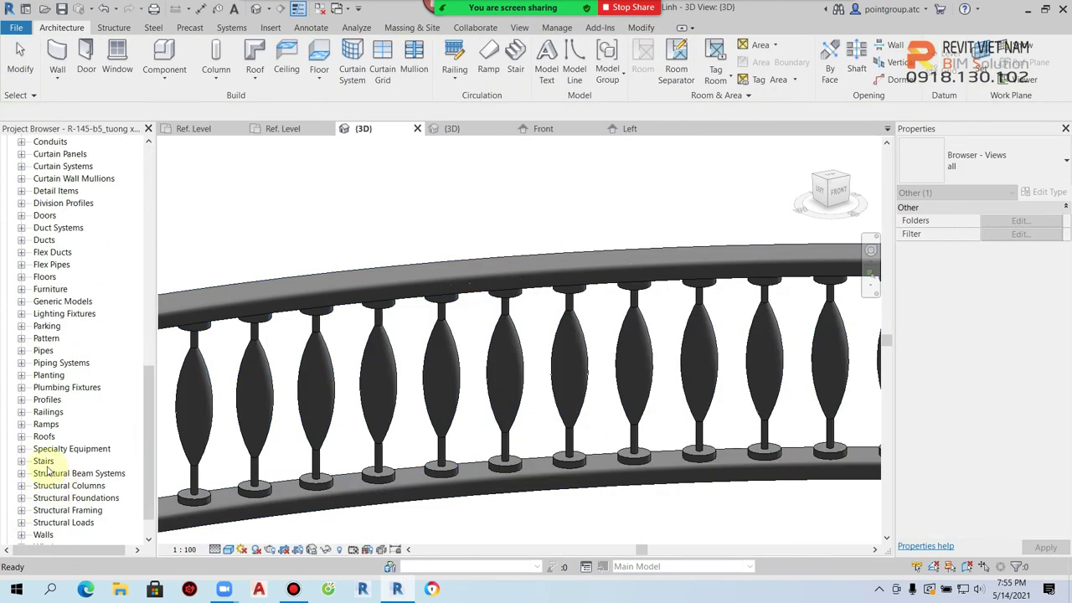
left_click(21, 412)
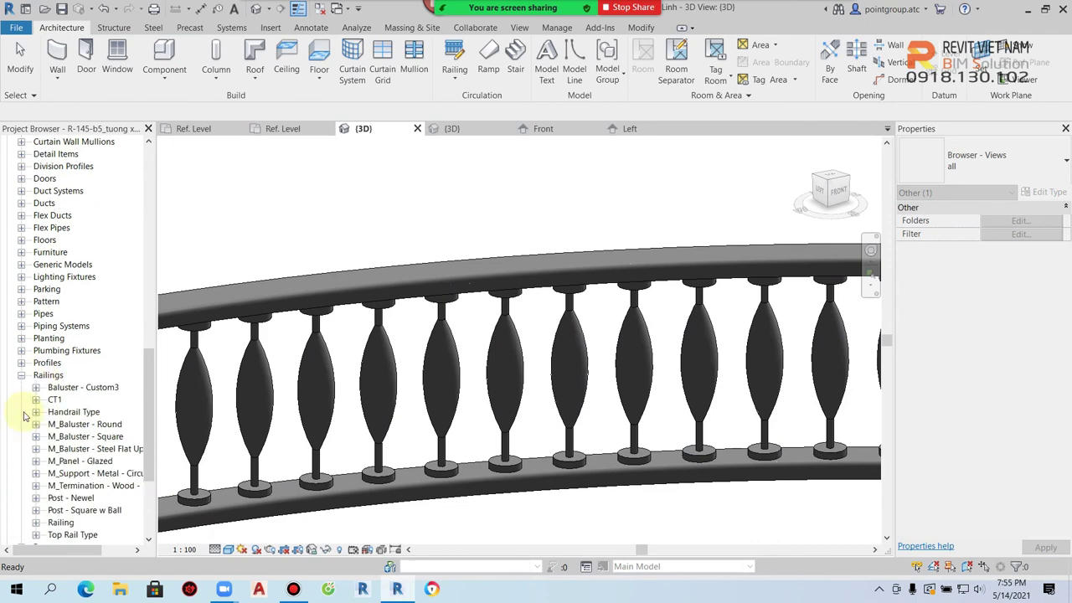
double_click(52, 399)
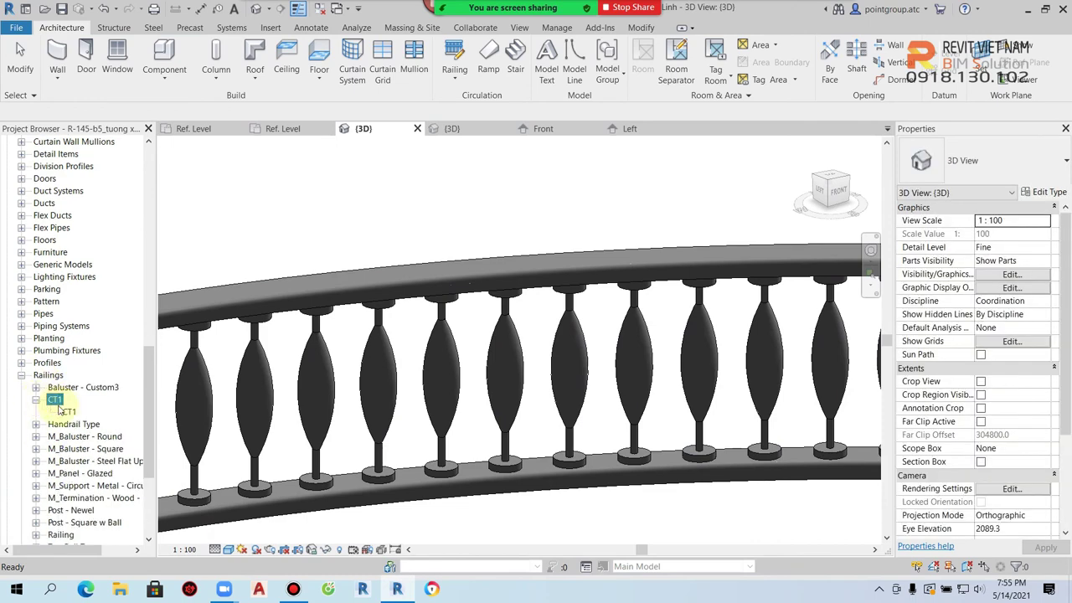
left_click(70, 411)
double_click(69, 411)
left_click(742, 209)
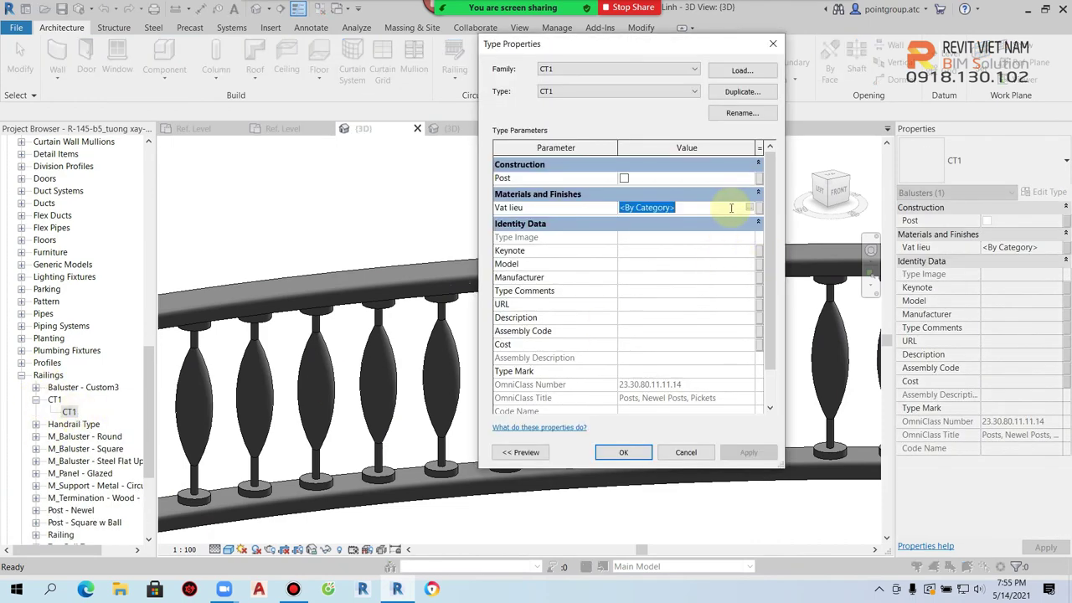
left_click(750, 208)
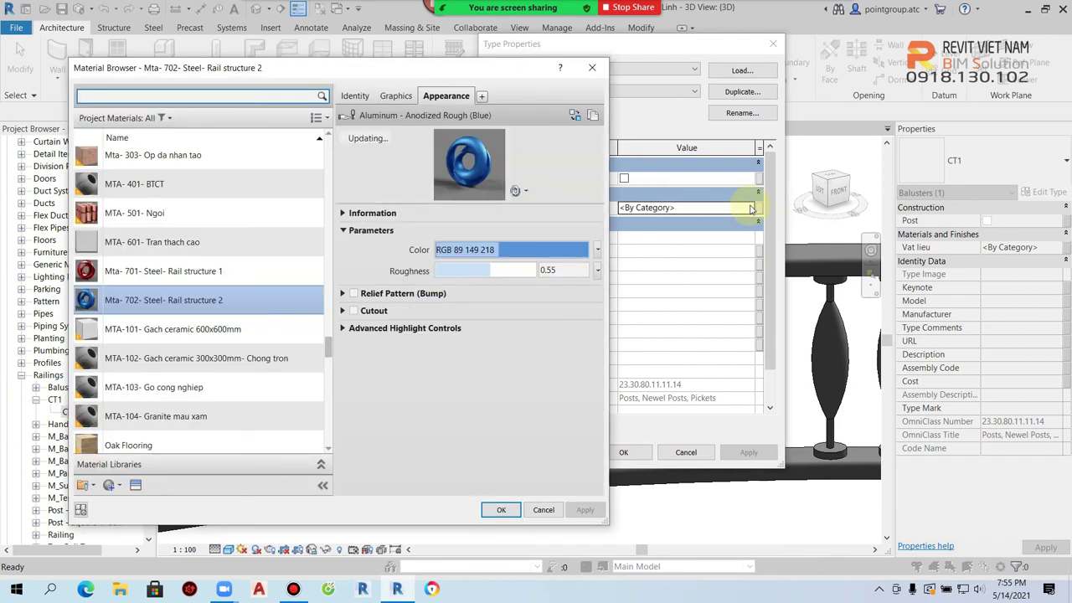
left_click(289, 270)
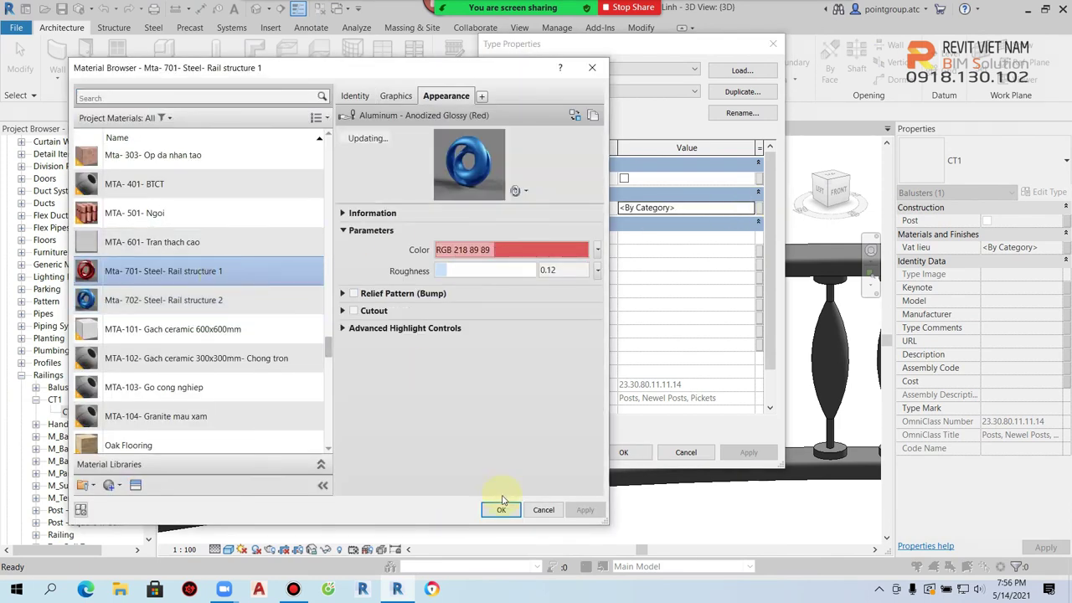
left_click(500, 510)
left_click(623, 452)
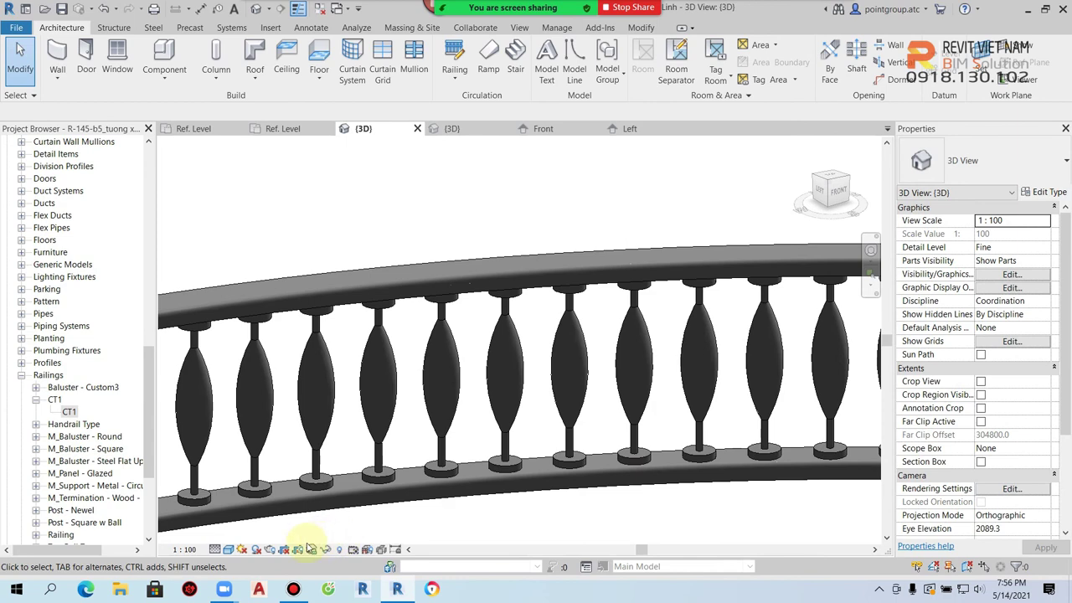
Switch the 3D view to a shaded colour style and zoom out to show the whole railing
left_click(241, 550)
left_click(244, 528)
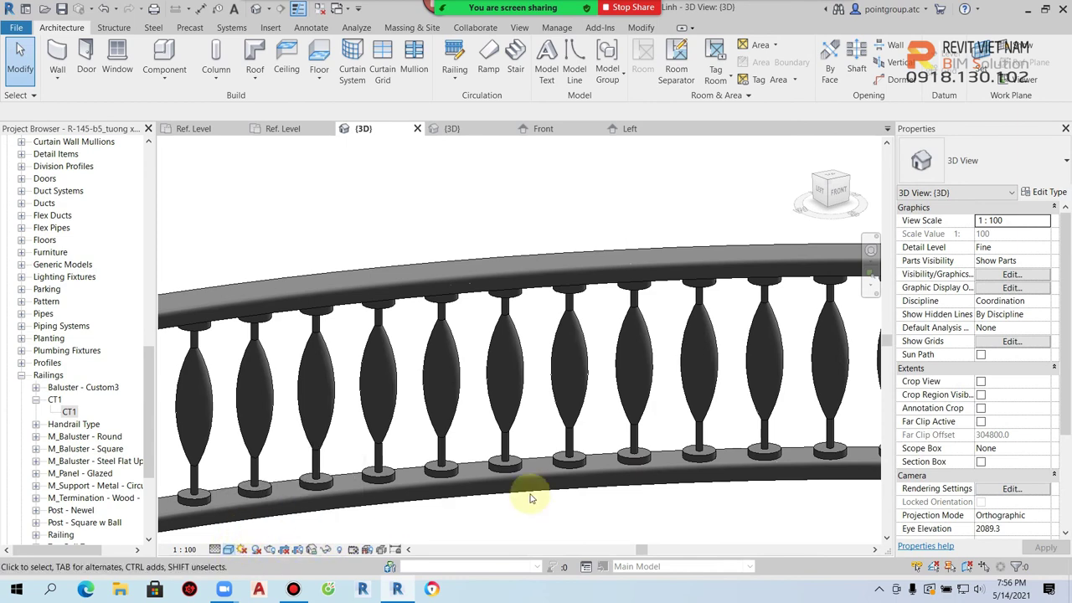
scroll(530, 498, "down", 2)
scroll(593, 483, "down", 3)
middle_click_drag(641, 508, 627, 426)
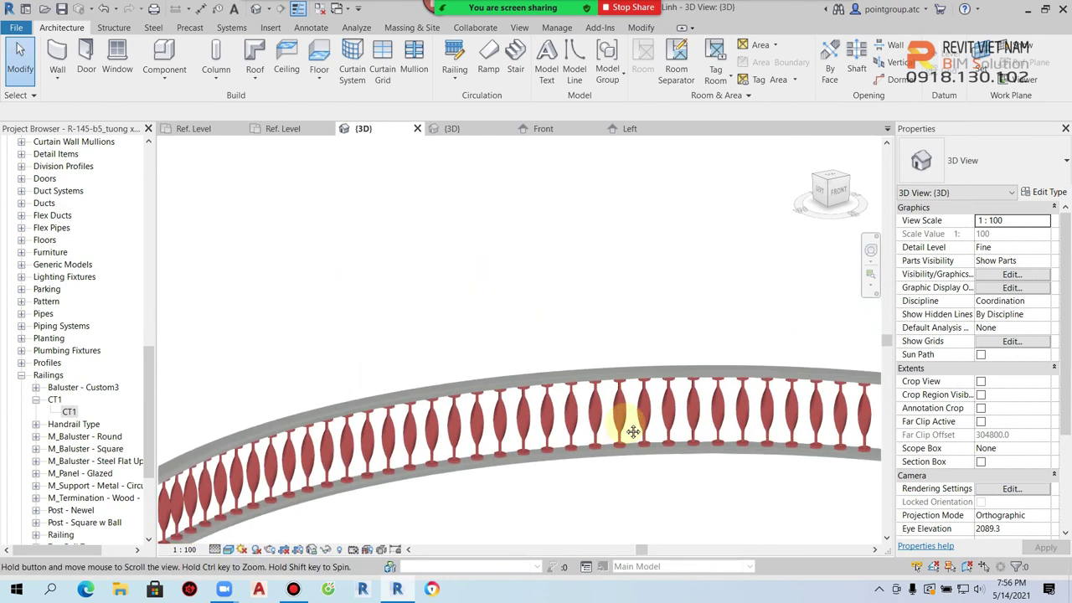
scroll(596, 411, "down", 2)
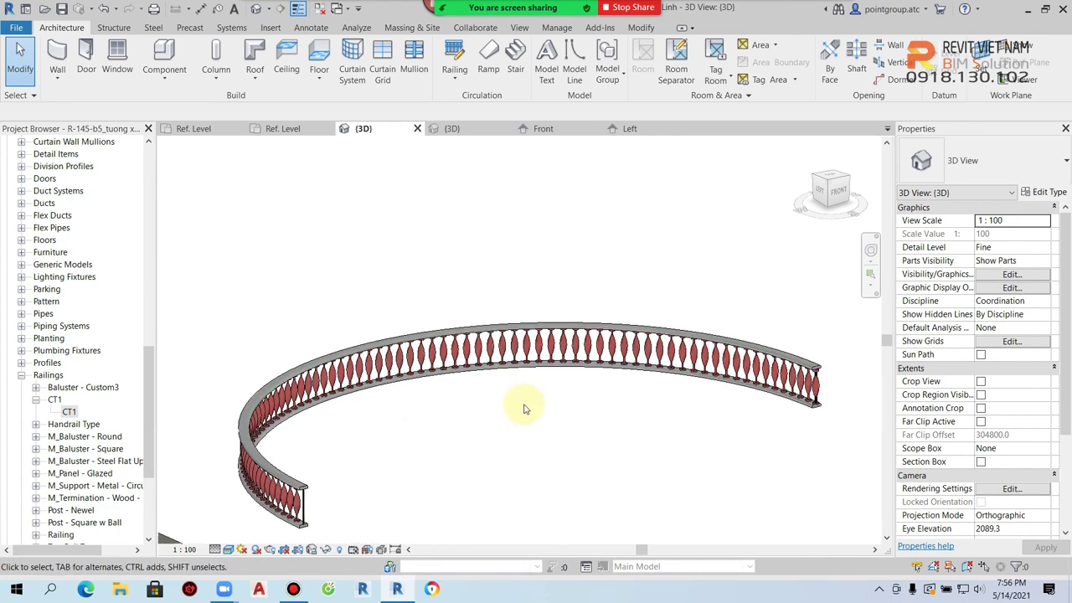